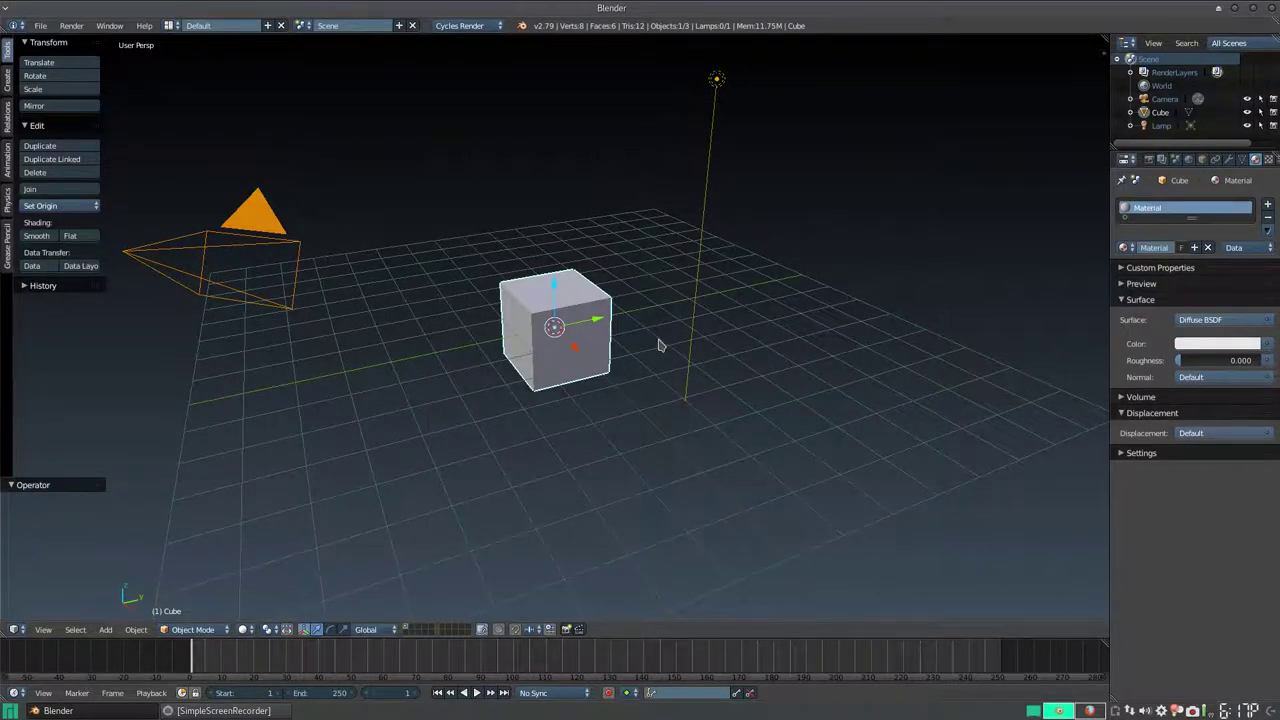
Delete the default cube and orbit around the remaining camera and lamp.
scroll(665, 352, "down", 2)
scroll(665, 352, "up", 4)
scroll(665, 352, "down", 2)
key("Delete")
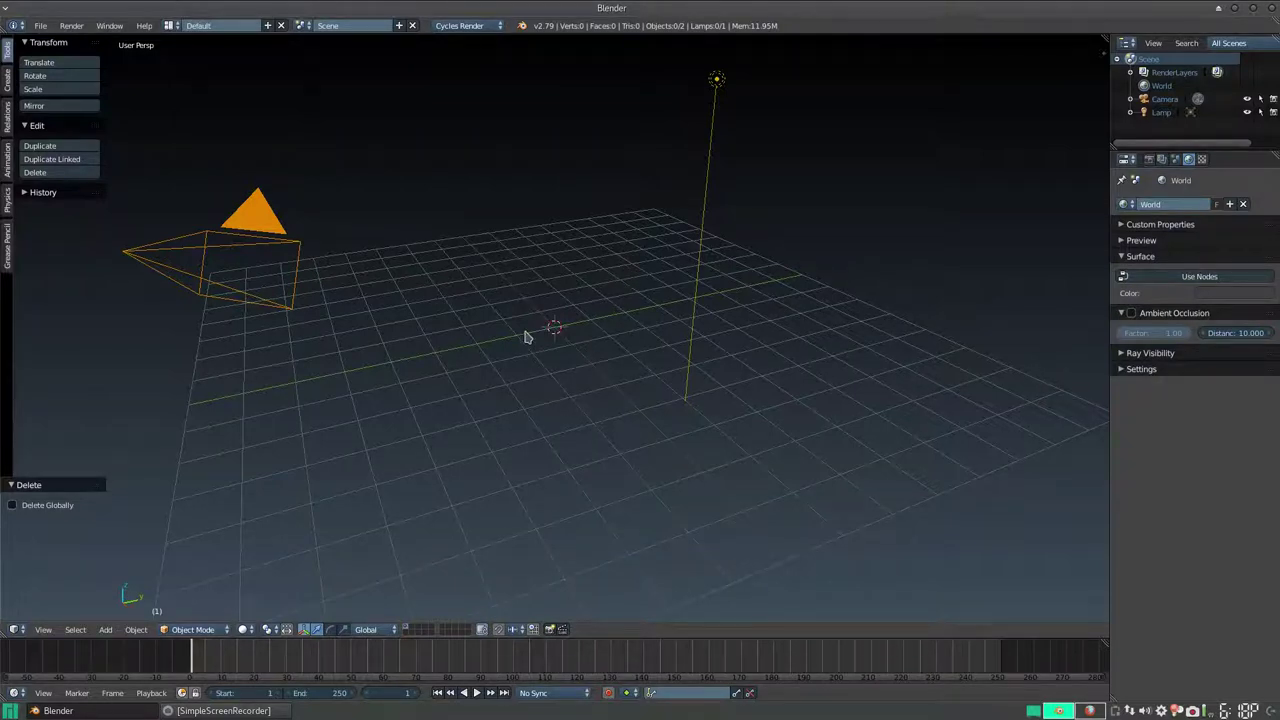
mouse_move(527, 335)
middle_mouse_down()
mouse_move(491, 337)
mouse_move(535, 335)
middle_mouse_up()
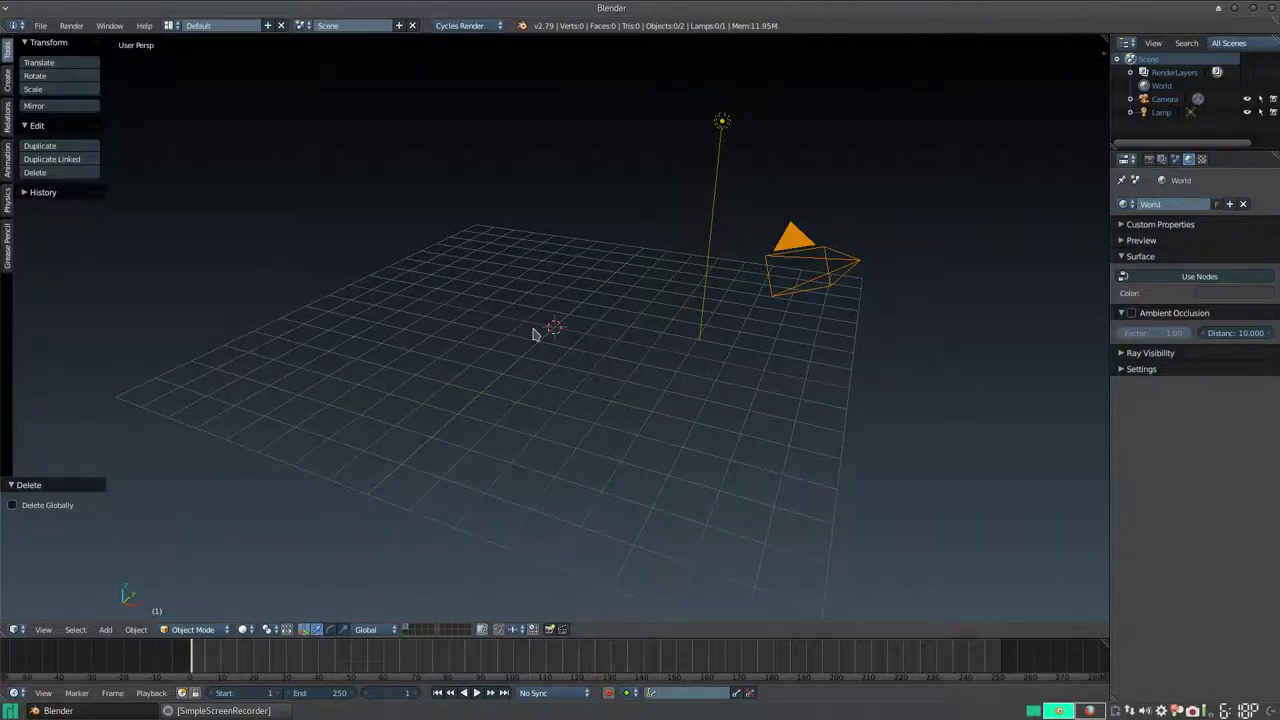
scroll(514, 349, "down", 2)
scroll(533, 353, "up", 5)
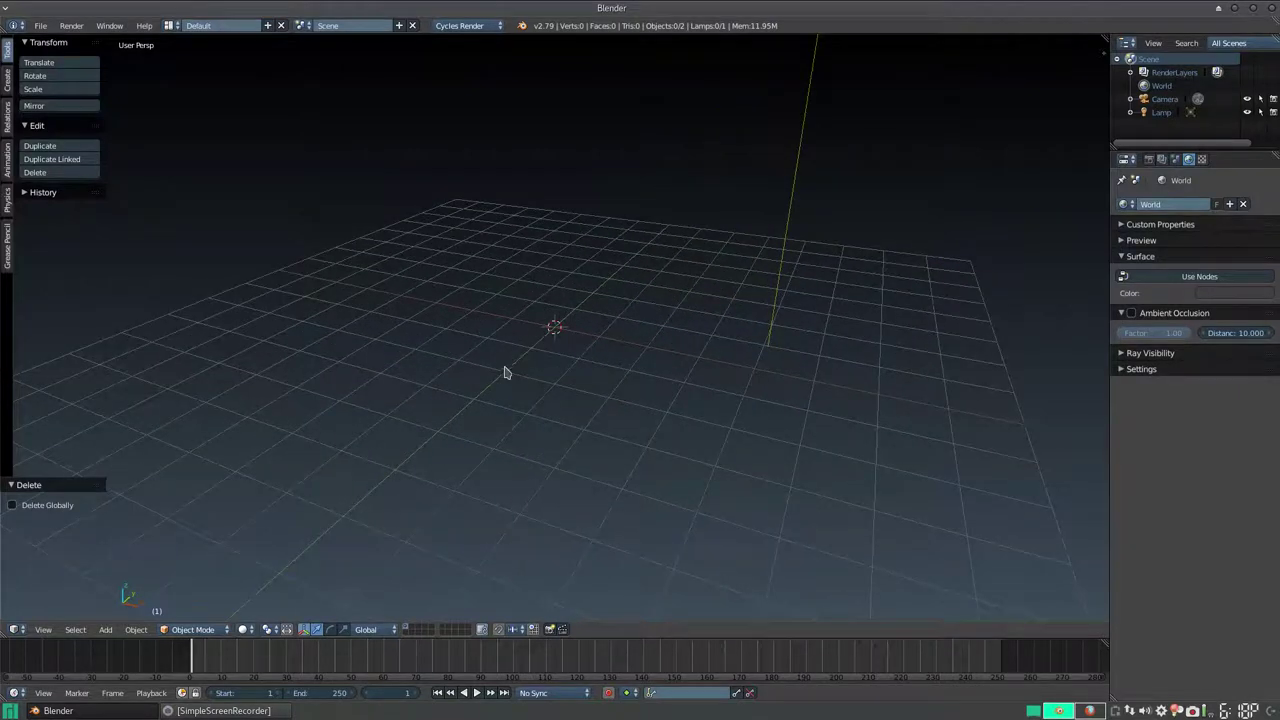
key("shift+a")
Add a plane at the scene centre scaled up about 6.5 times.
left_click(568, 372)
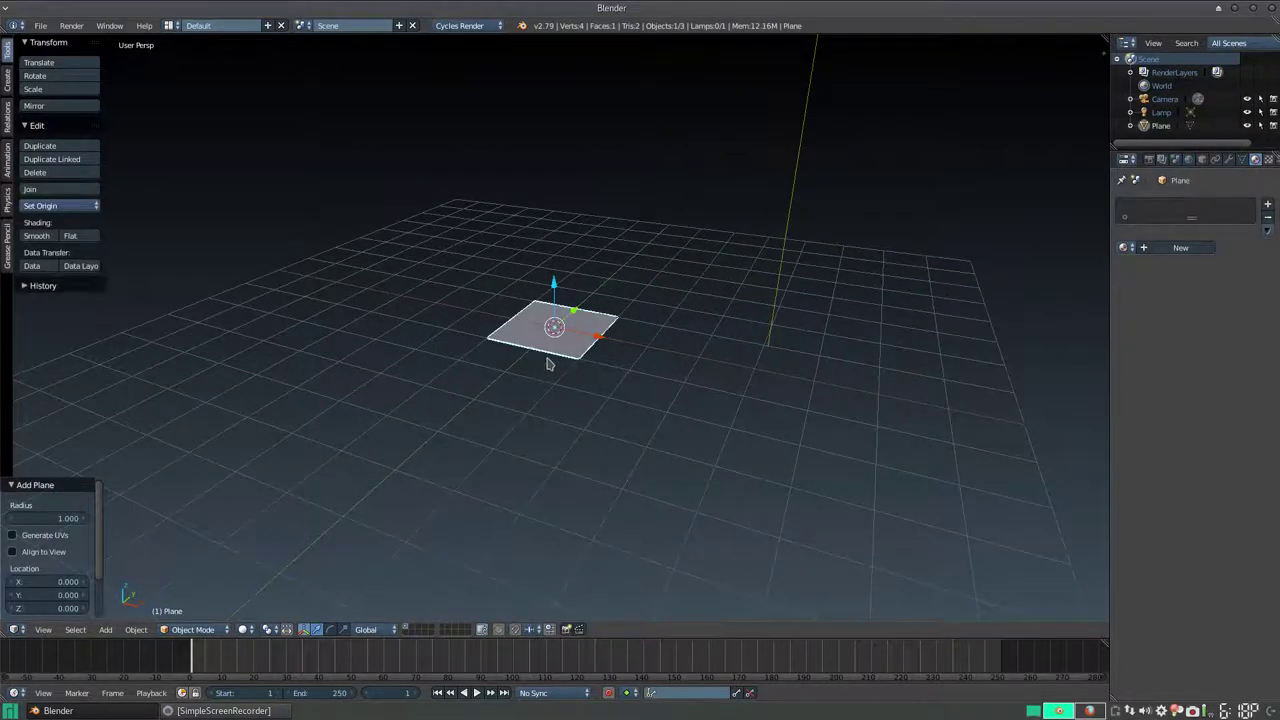
key("s")
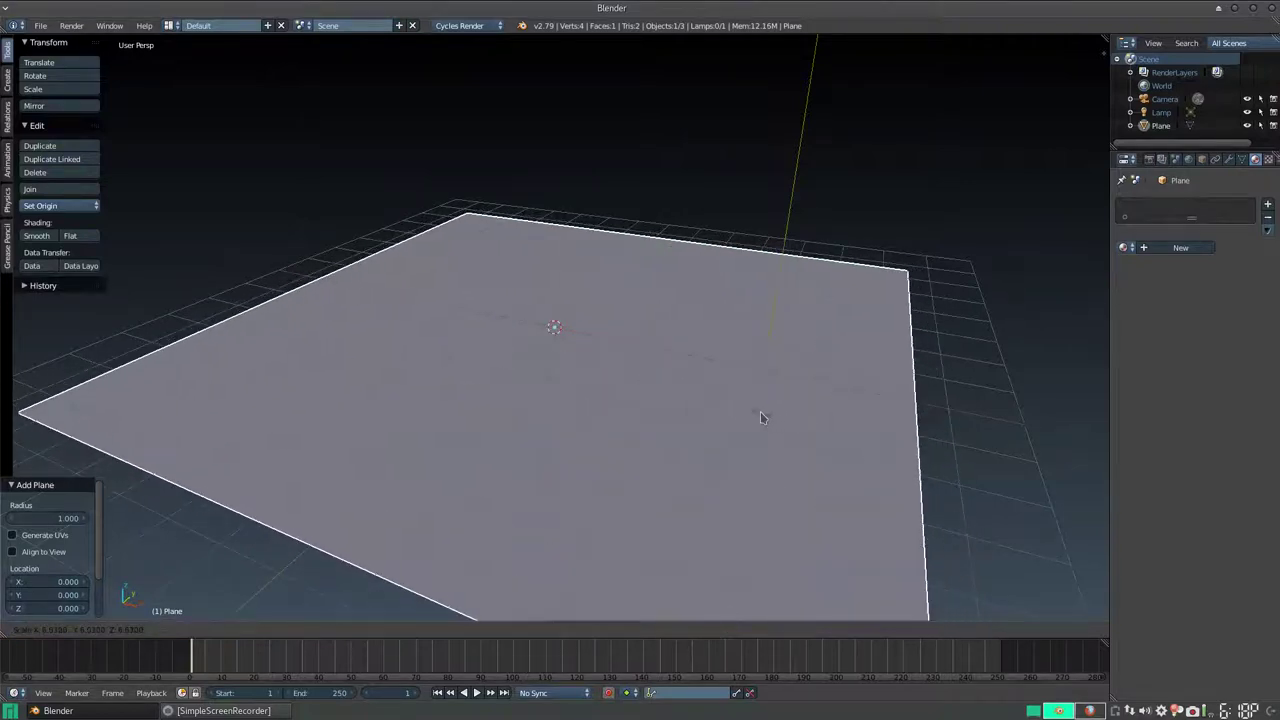
left_click(760, 411)
mouse_move(640, 397)
middle_mouse_down()
mouse_move(703, 377)
mouse_move(685, 394)
middle_mouse_up()
scroll(685, 394, "down", 2)
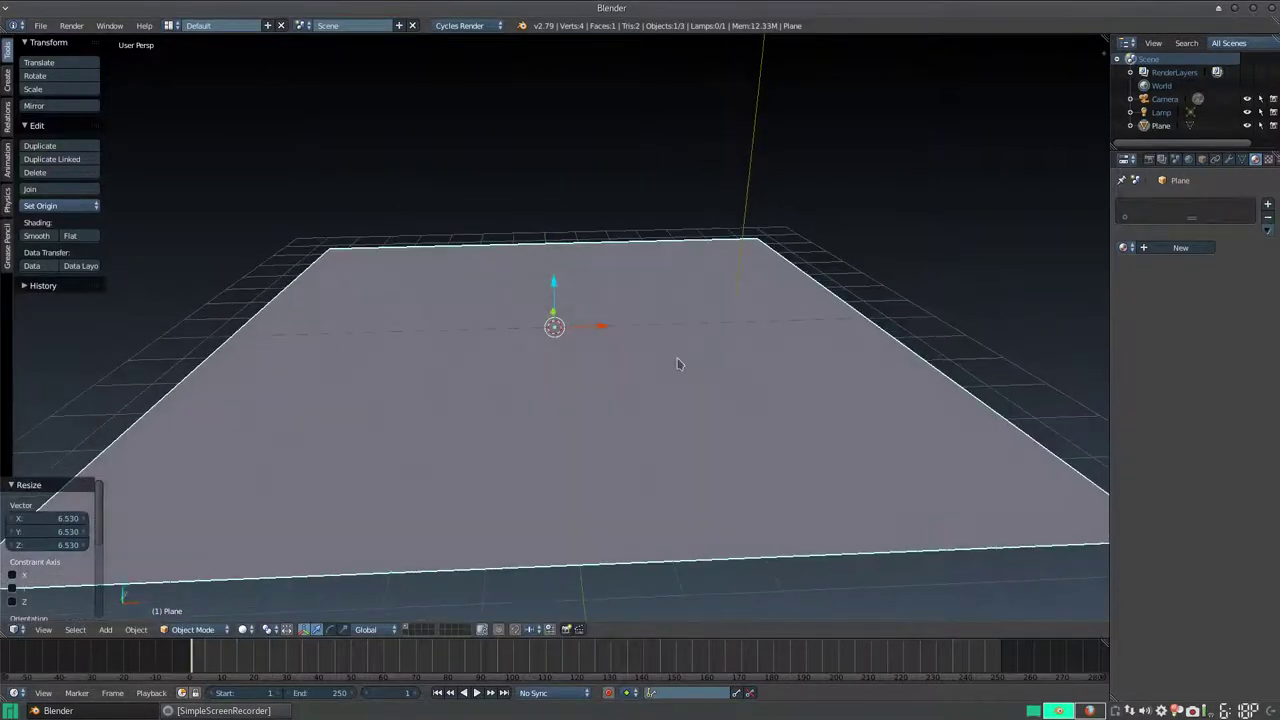
scroll(700, 250, "down", 3)
scroll(569, 310, "up", 4)
scroll(572, 325, "down", 1)
Add a monkey head and rotate it 90° around Z.
key("shift+a")
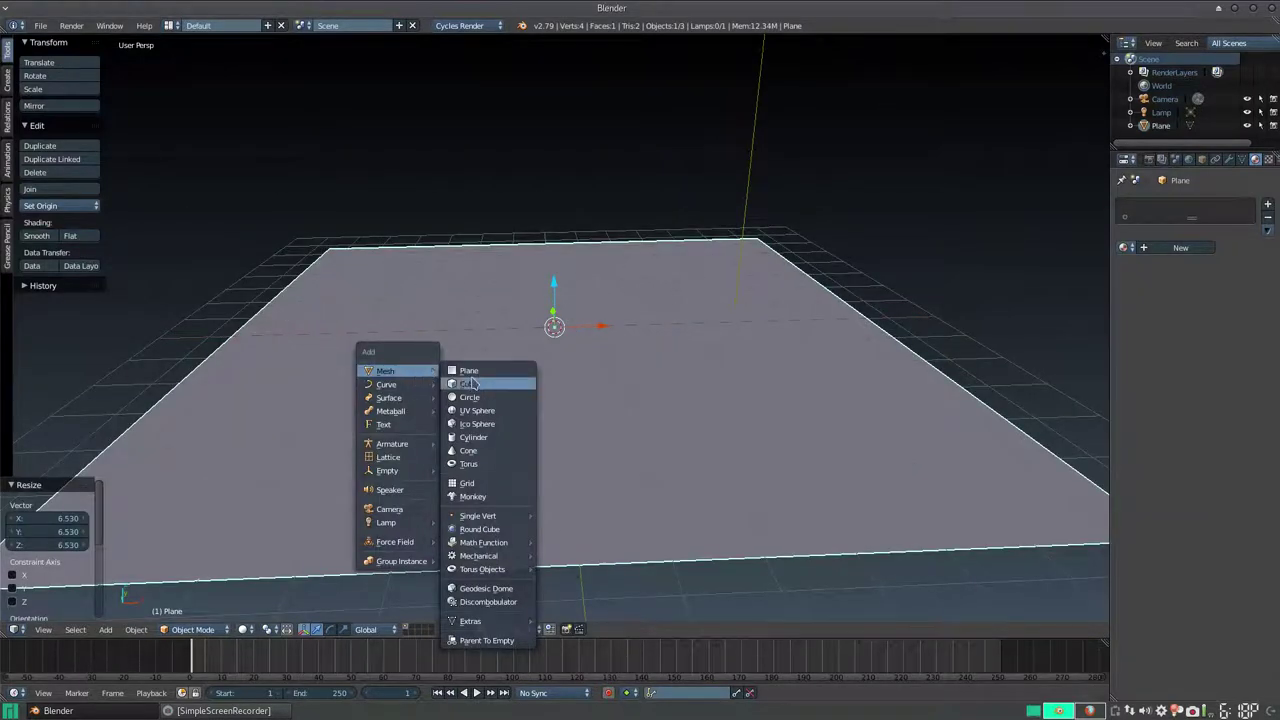
left_click(491, 497)
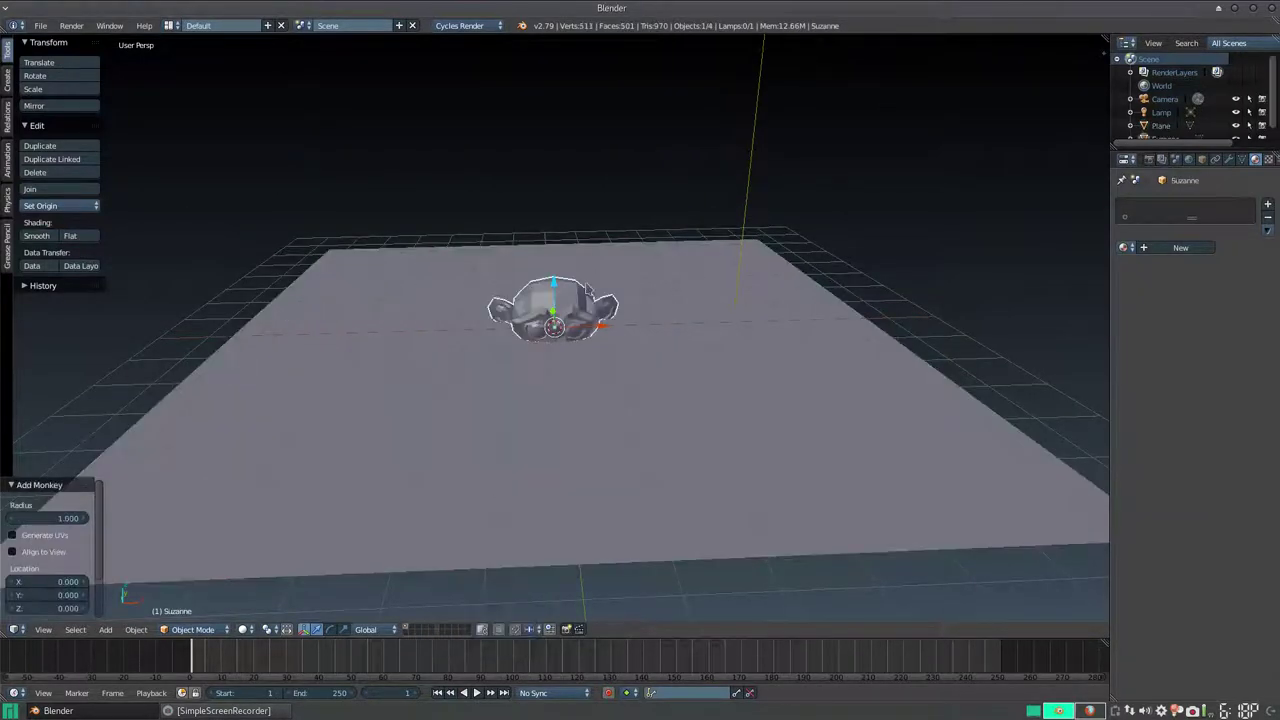
key("Tab")
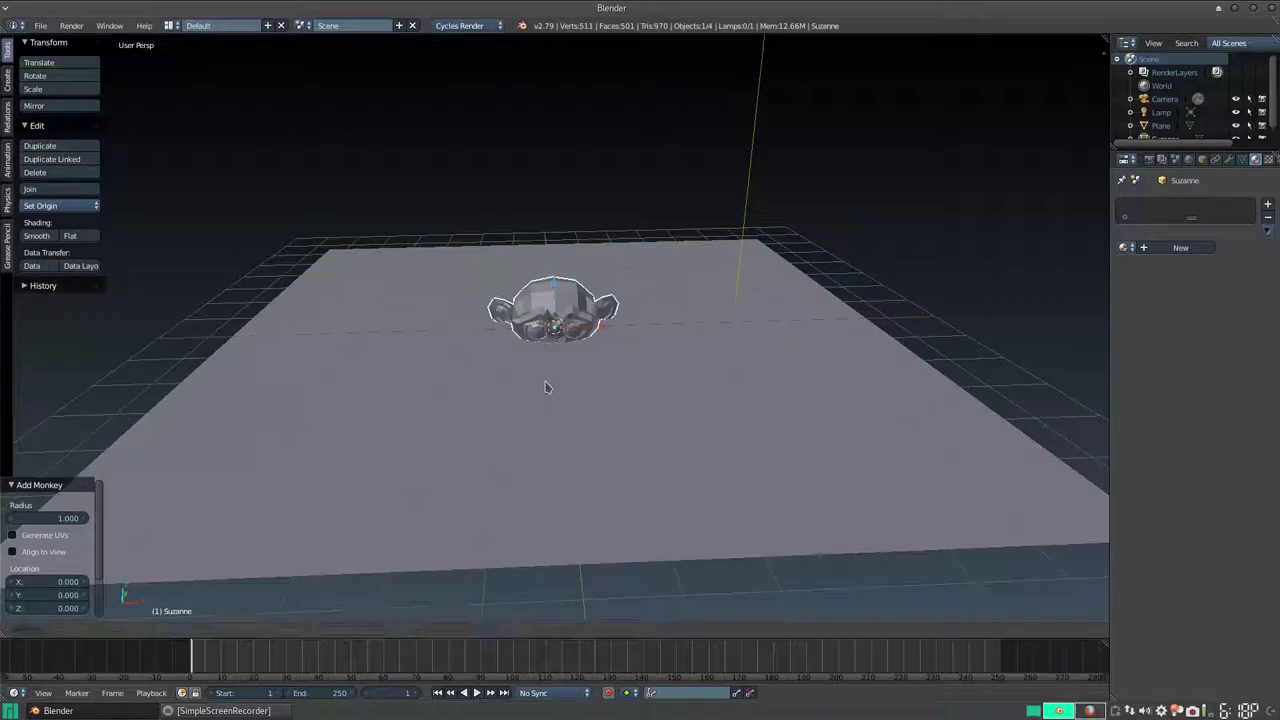
key("r")
key("z")
key("9")
key("0")
key("Return")
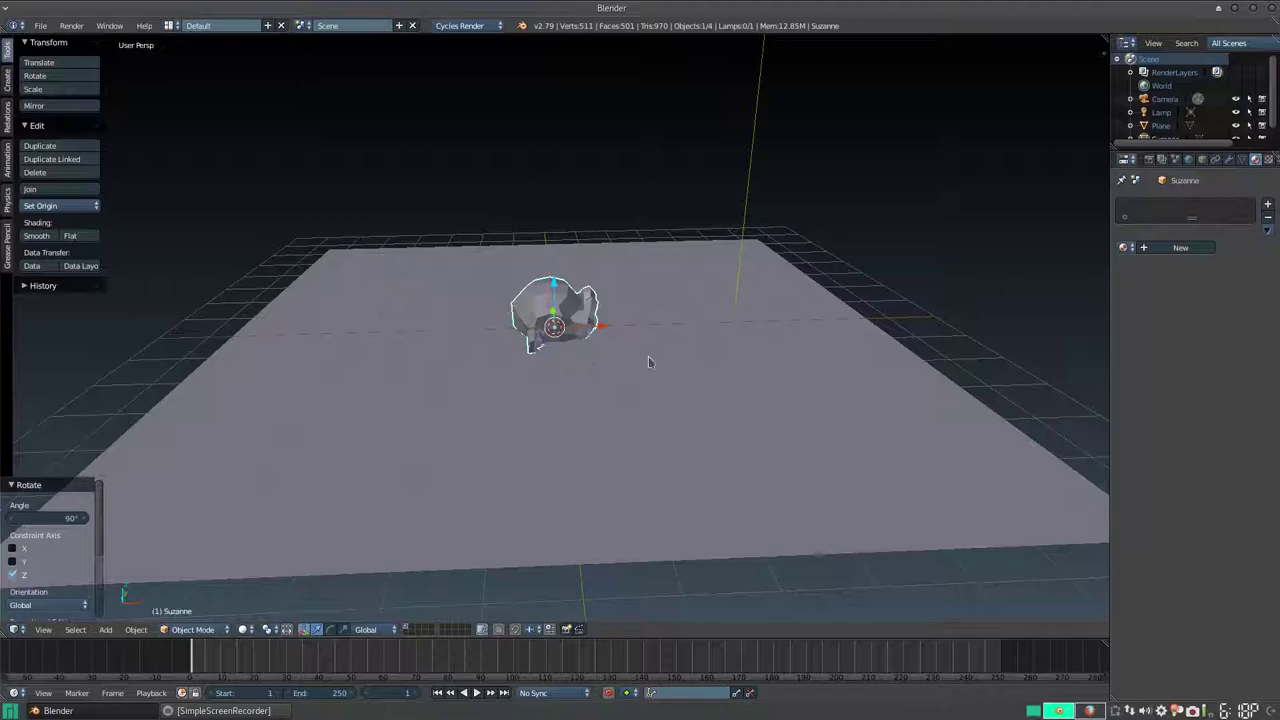
Tilt the monkey about -43° on Y and shift it 4.793 along X, slightly on Z.
key("r")
key("y")
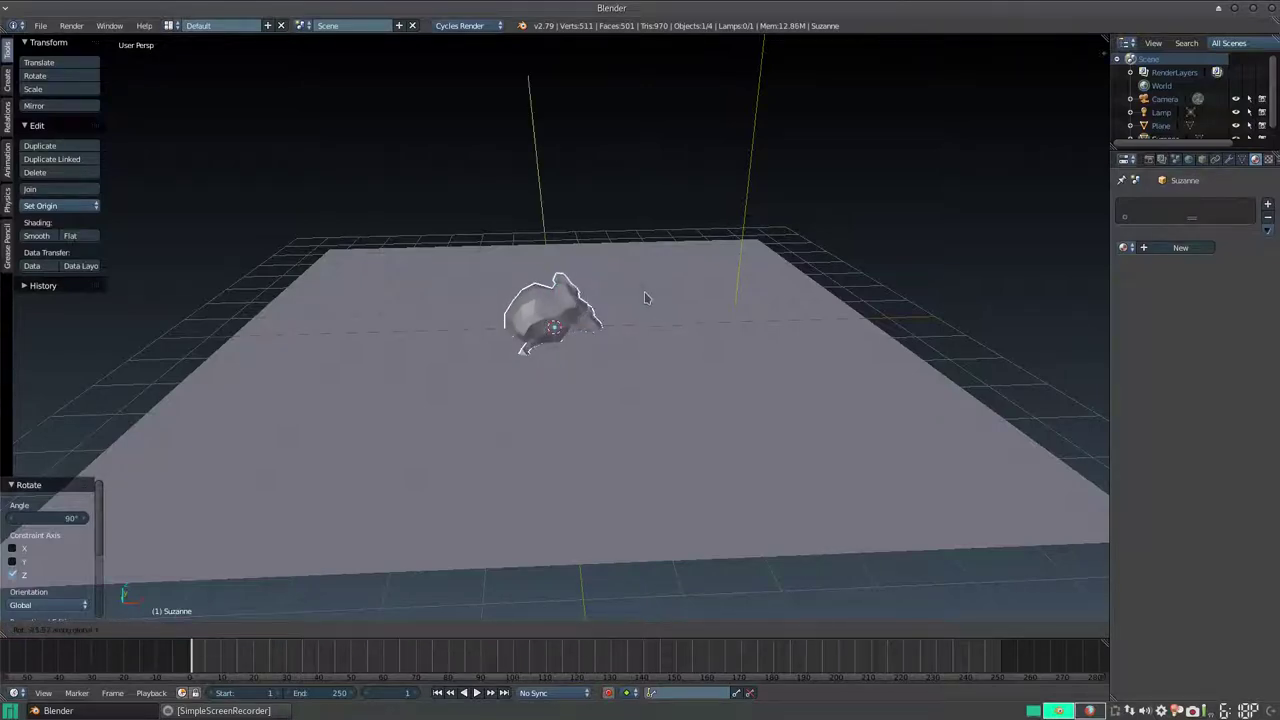
left_click(397, 354)
key("g")
key("x")
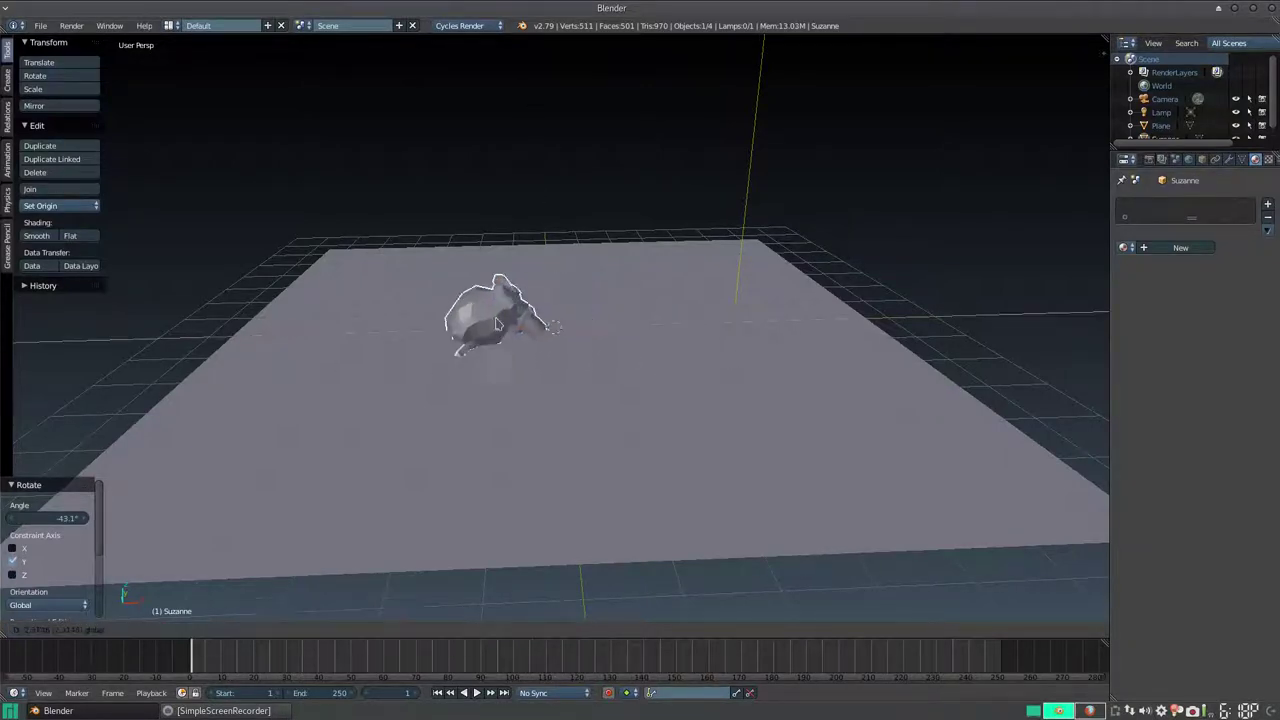
key("Return")
key("g")
key("z")
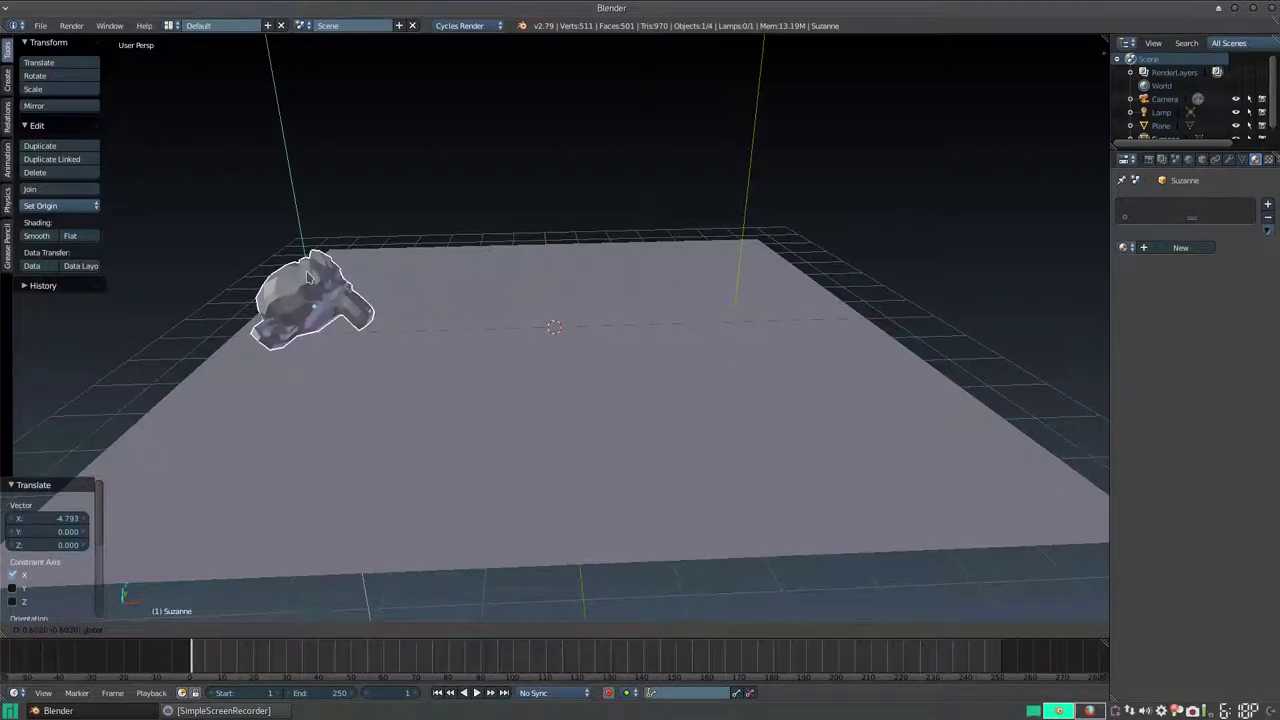
key("Return")
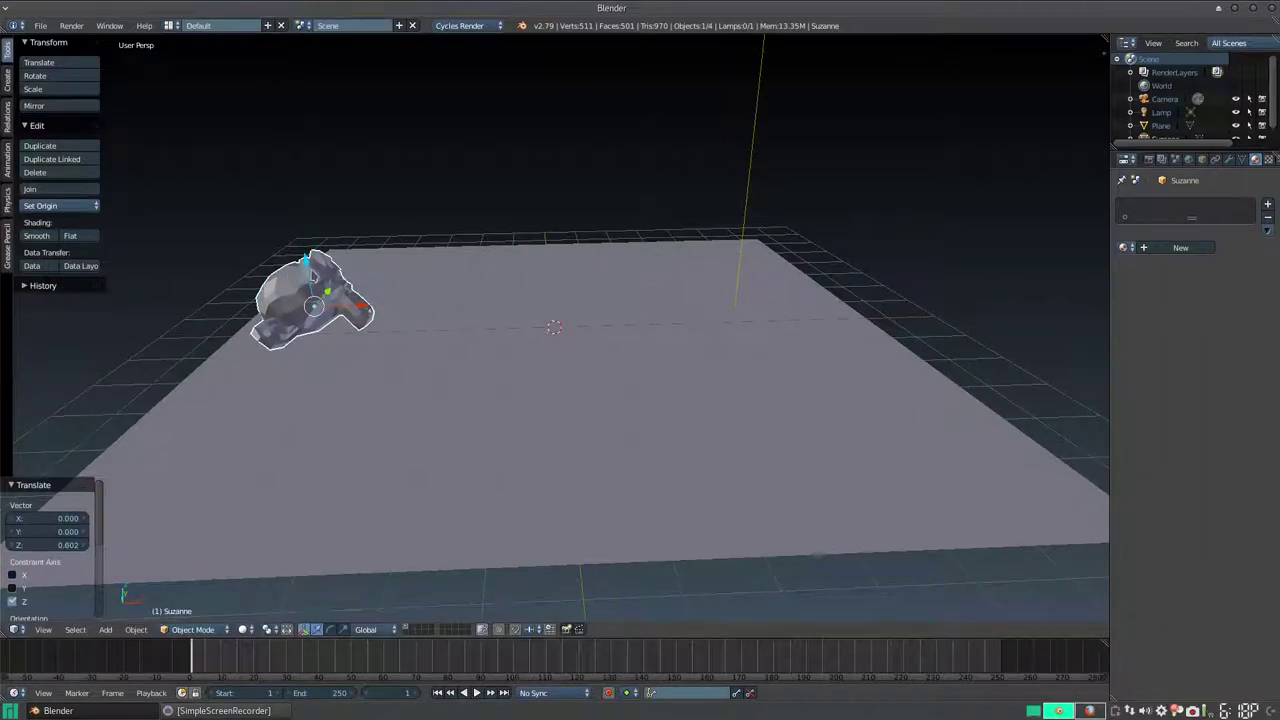
right_click(535, 416)
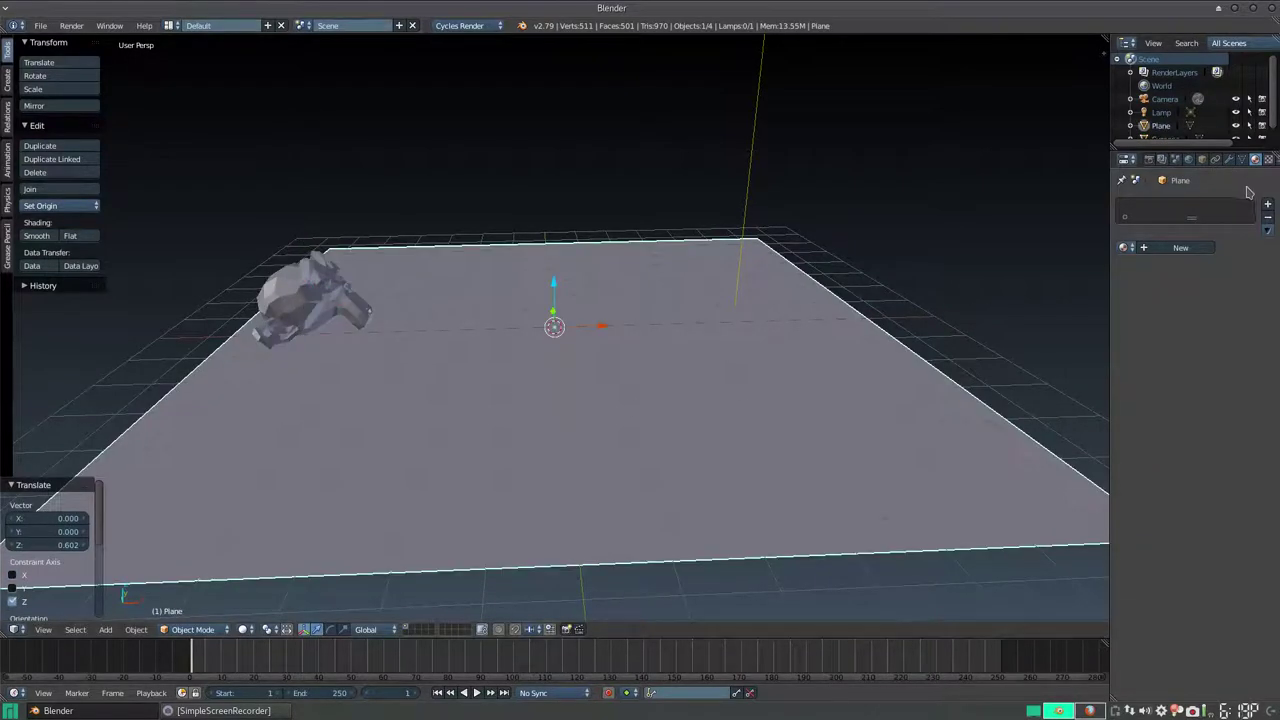
Enable Dynamic Paint on the plane as a Canvas with Displace surface type.
scroll(1210, 160, "down", 3)
left_click(1207, 160)
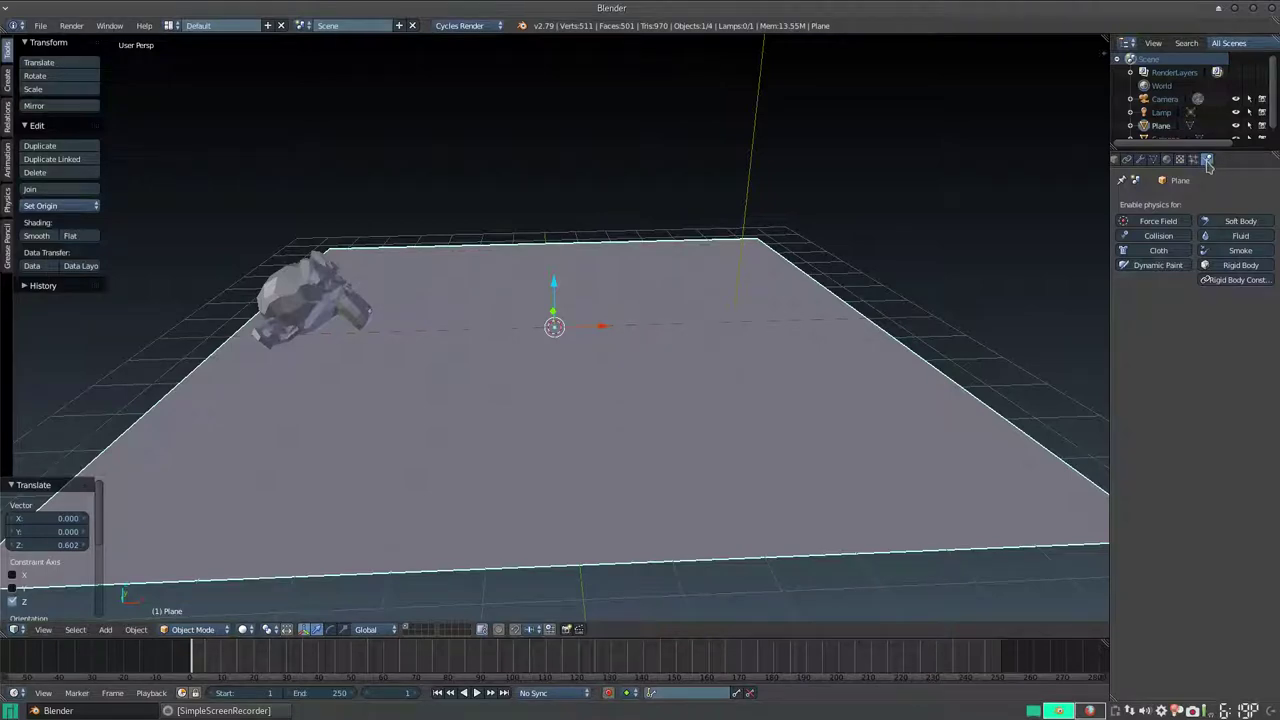
left_click(1156, 266)
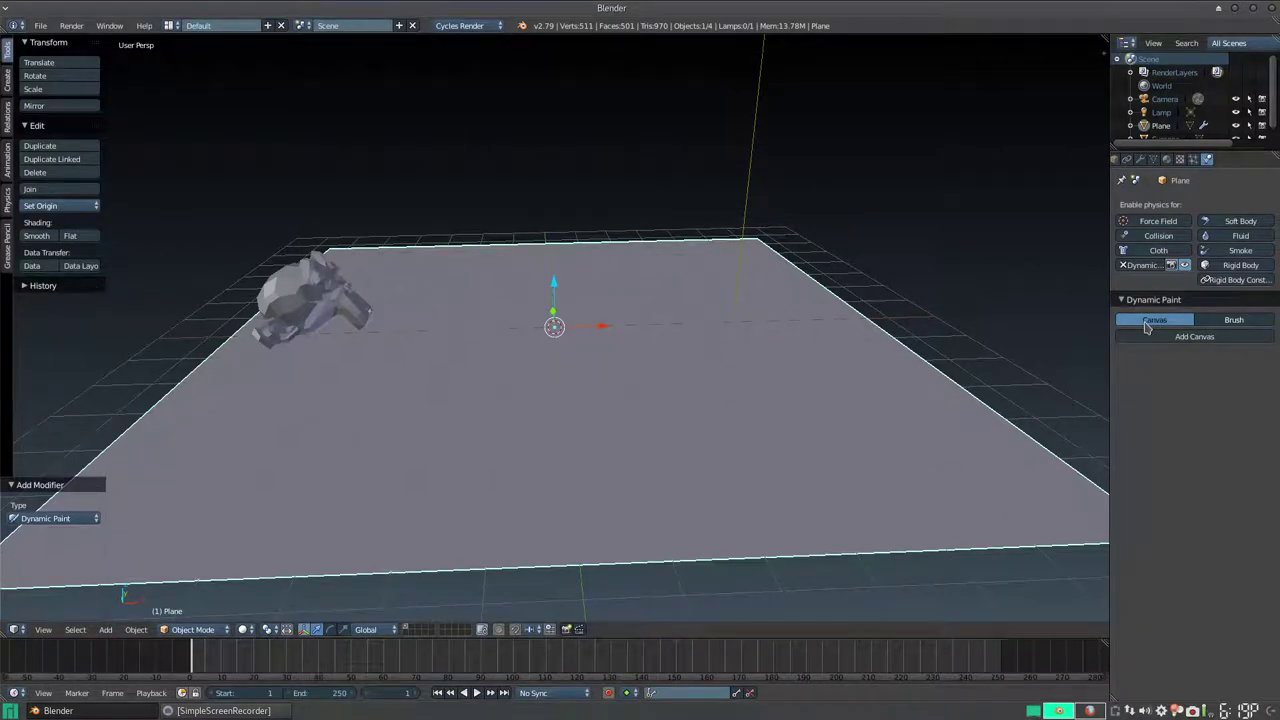
left_click(1190, 337)
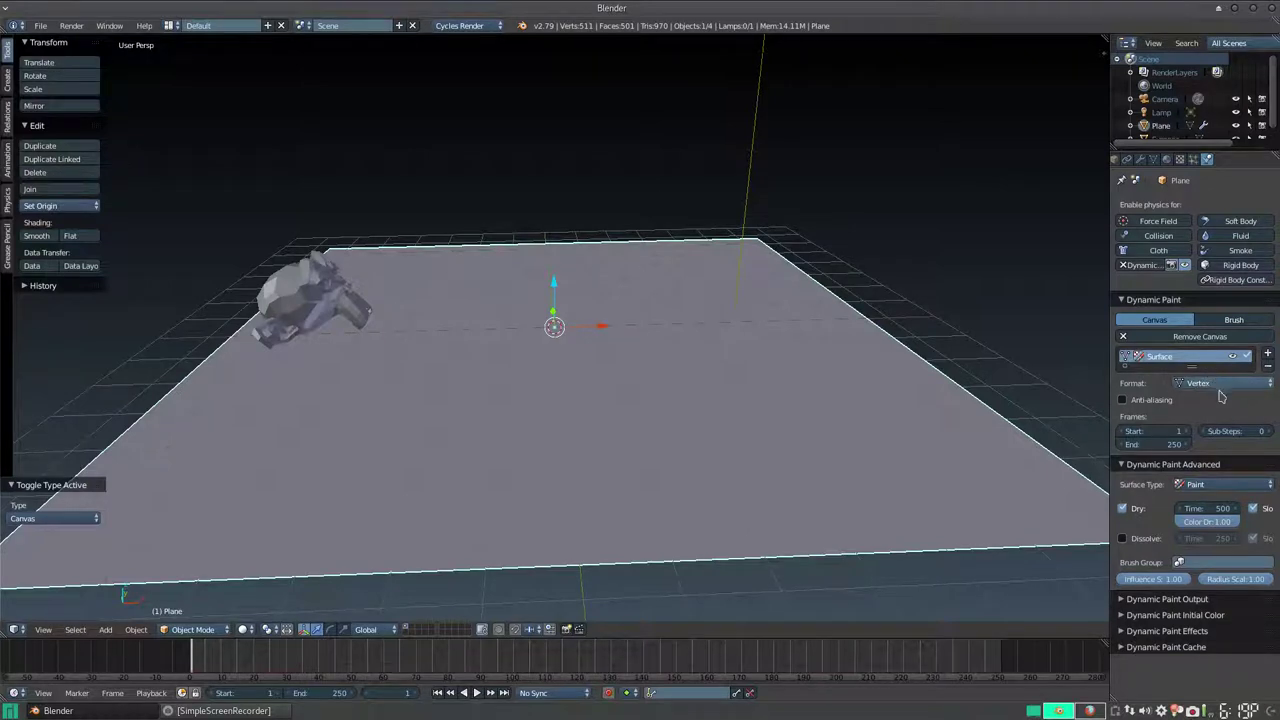
left_click(1205, 485)
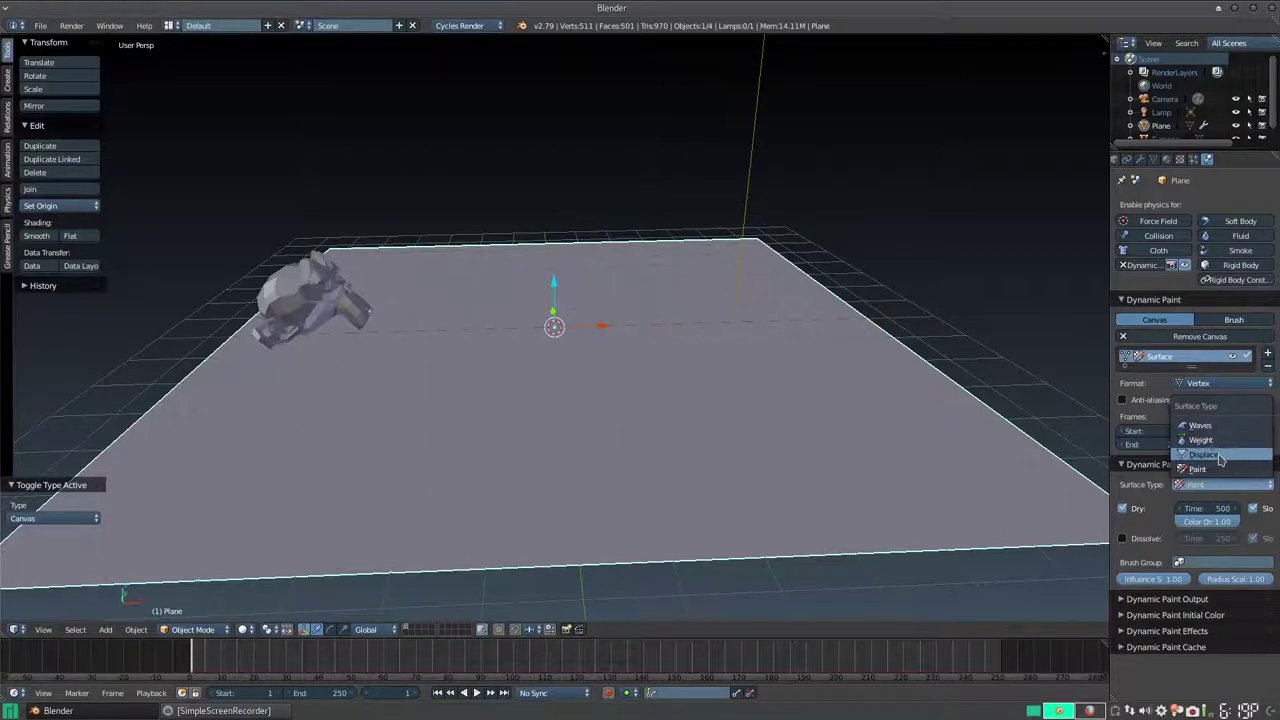
left_click(1220, 458)
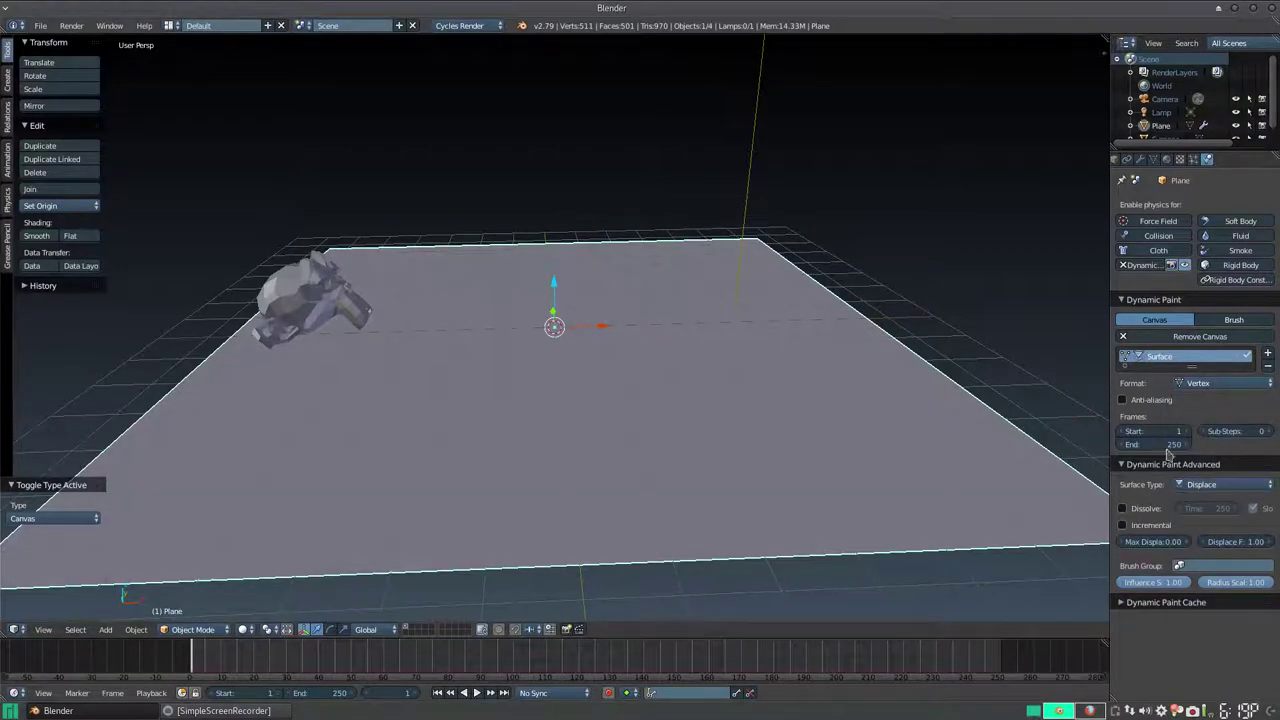
Select Suzanne and add a Dynamic Paint Brush to it.
right_click(301, 289)
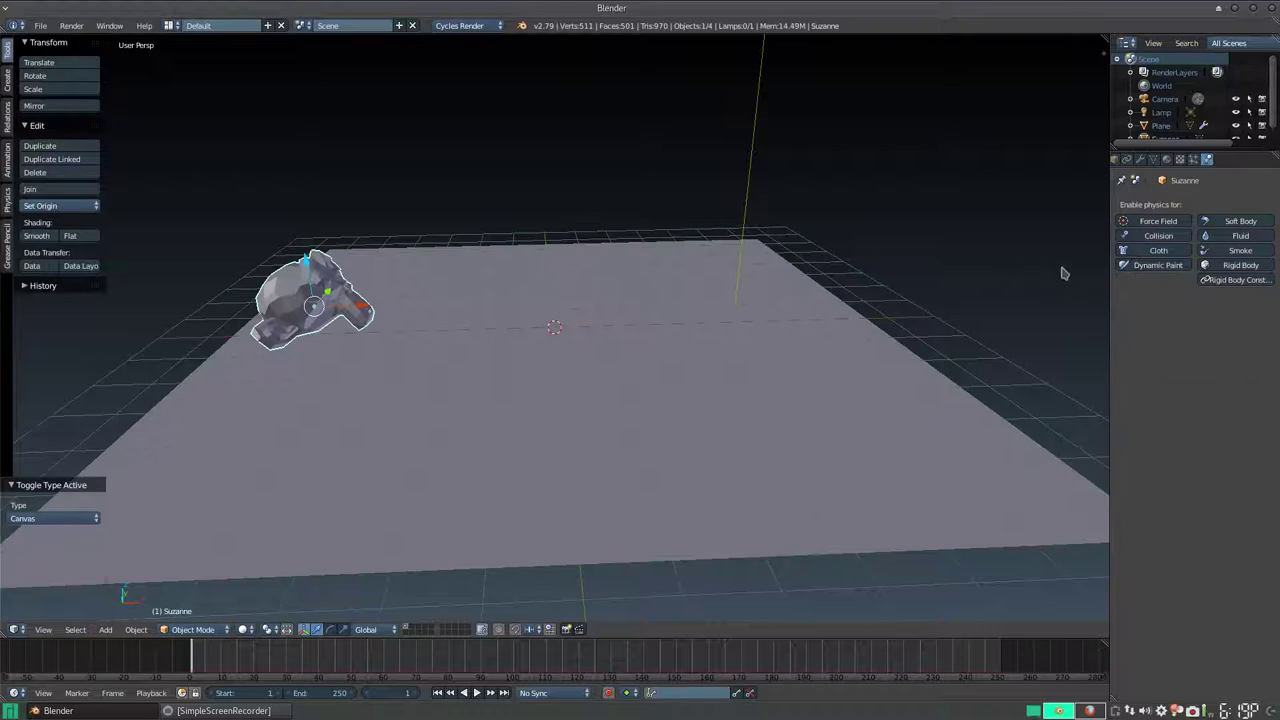
left_click(1163, 269)
left_click(1233, 320)
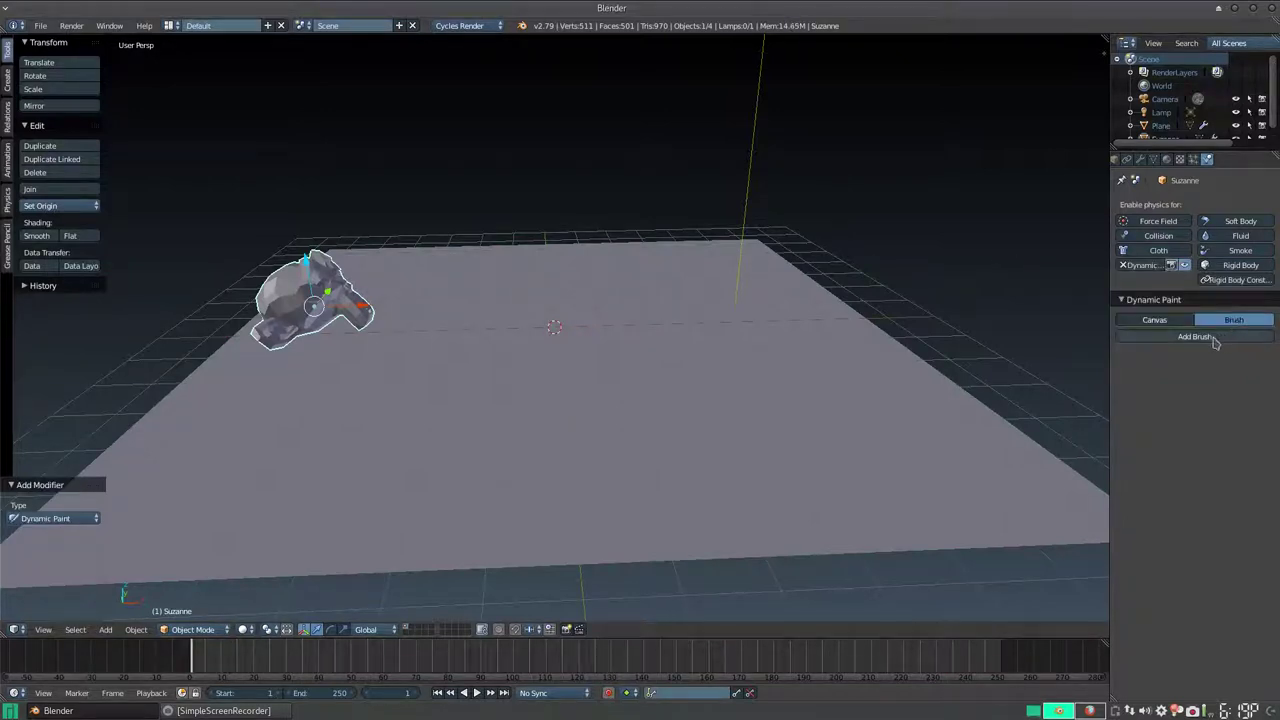
left_click(1218, 338)
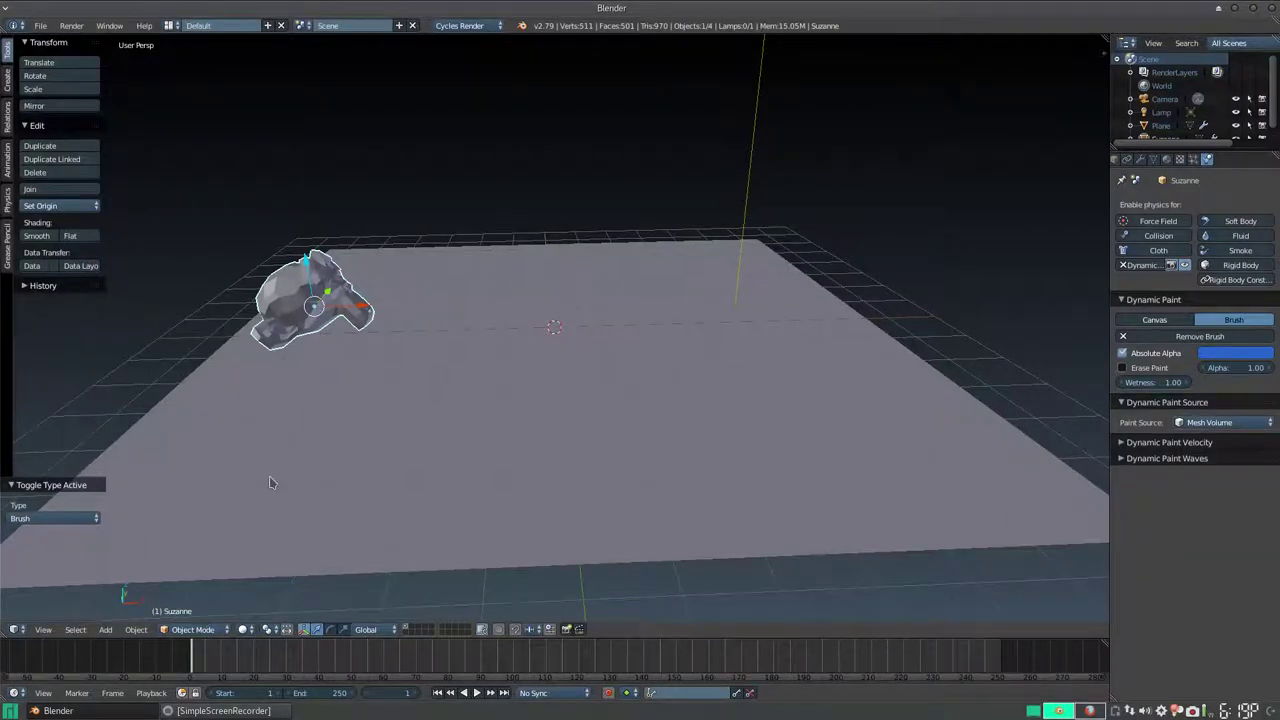
Keyframe Suzanne's starting location, then move it and keyframe location at frame 15.
key("i")
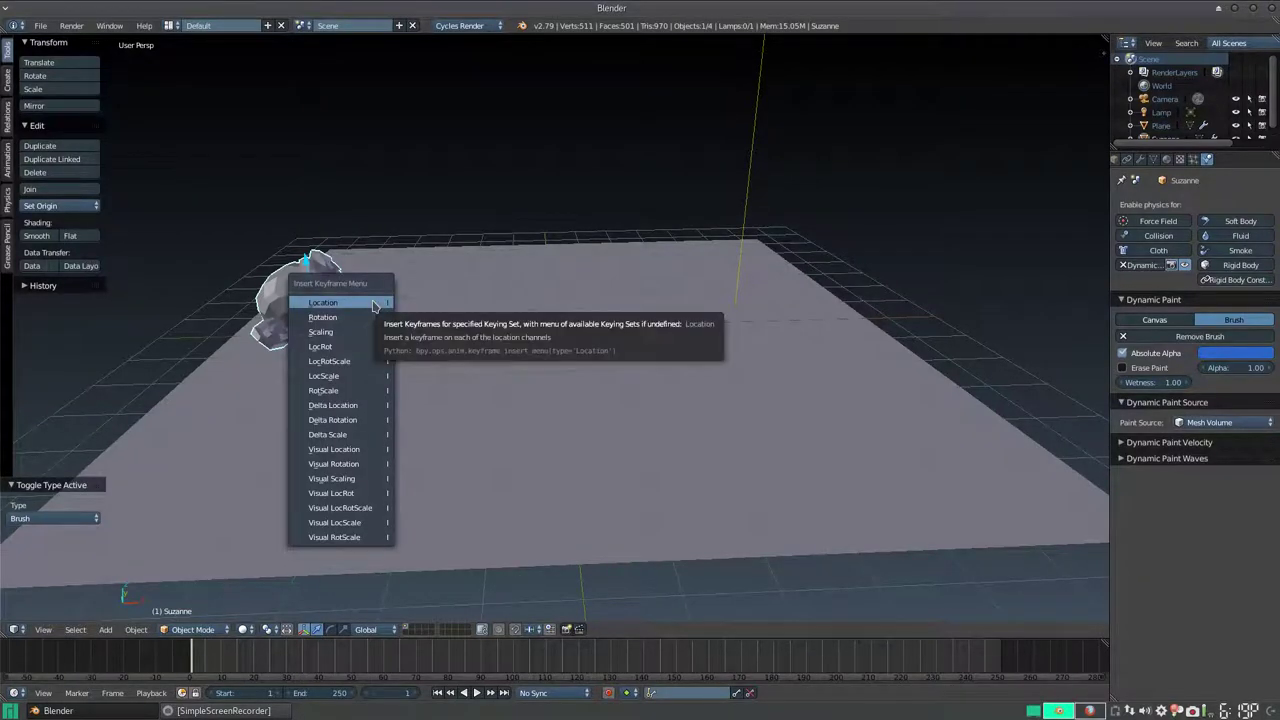
left_click(373, 303)
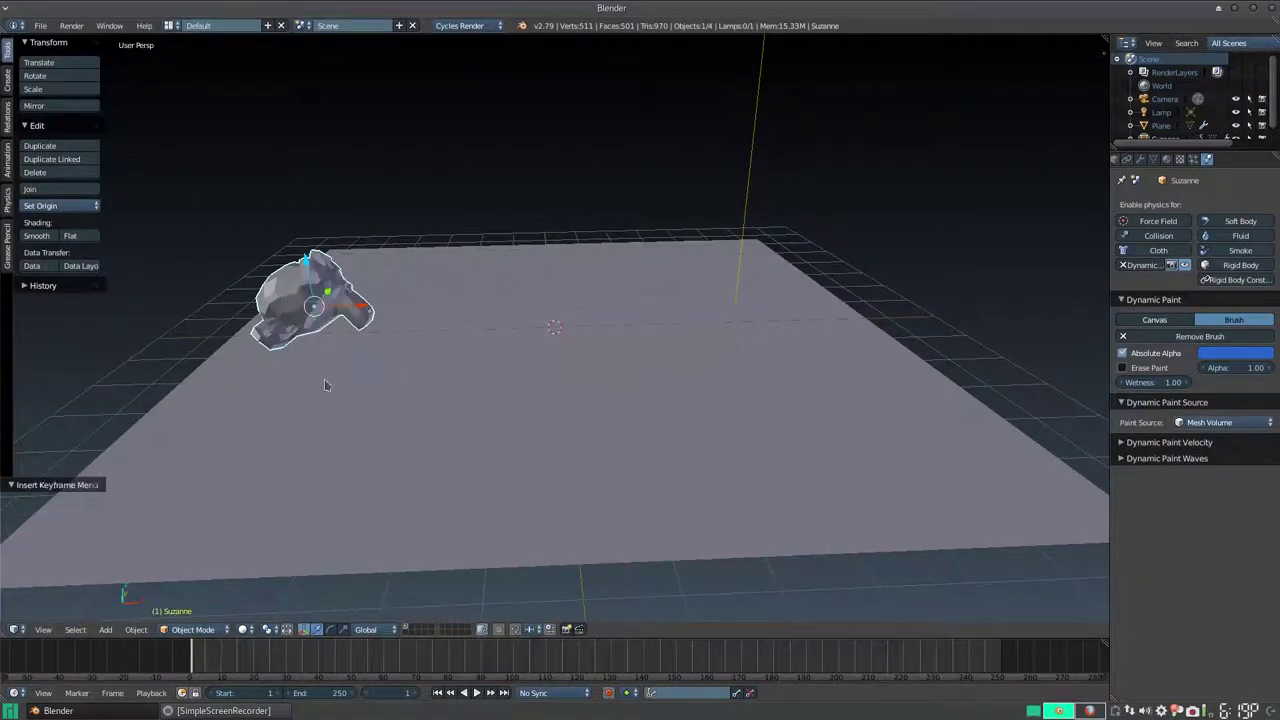
left_click(240, 676)
key("g")
left_click(370, 440)
key("i")
left_click(501, 299)
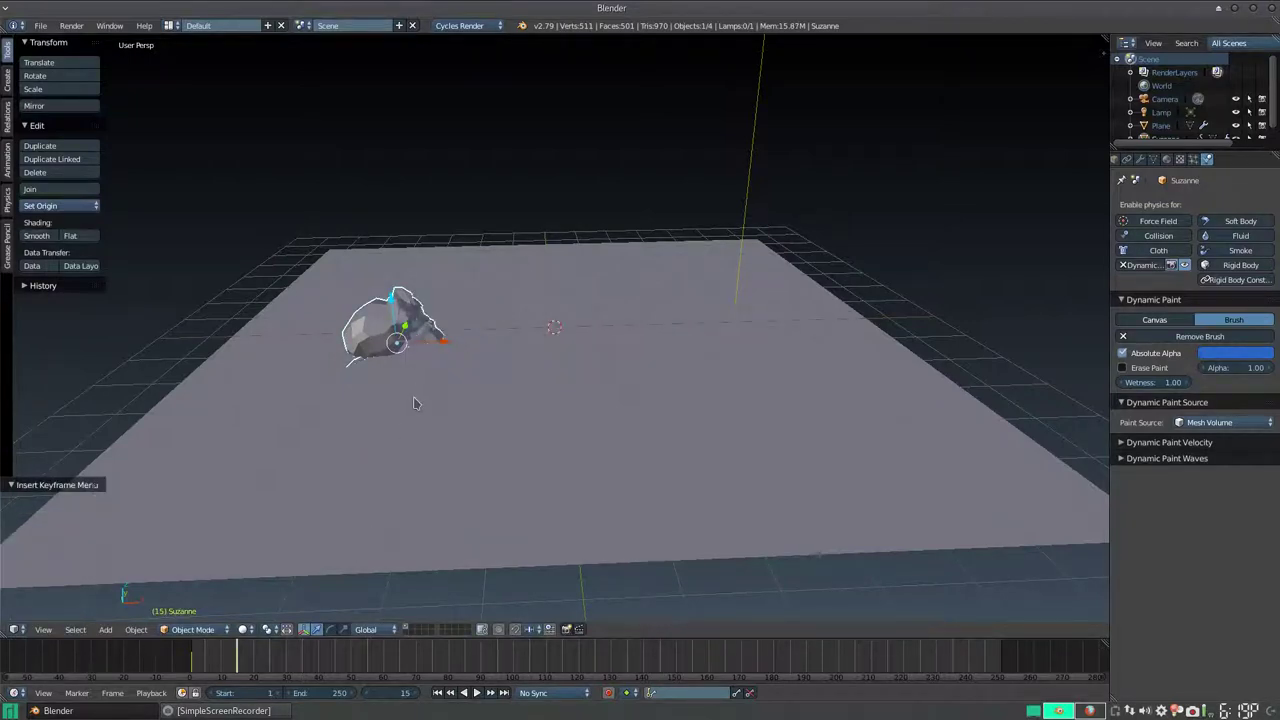
Adjust Suzanne's position and keyframe its new location at frame 30.
key("g")
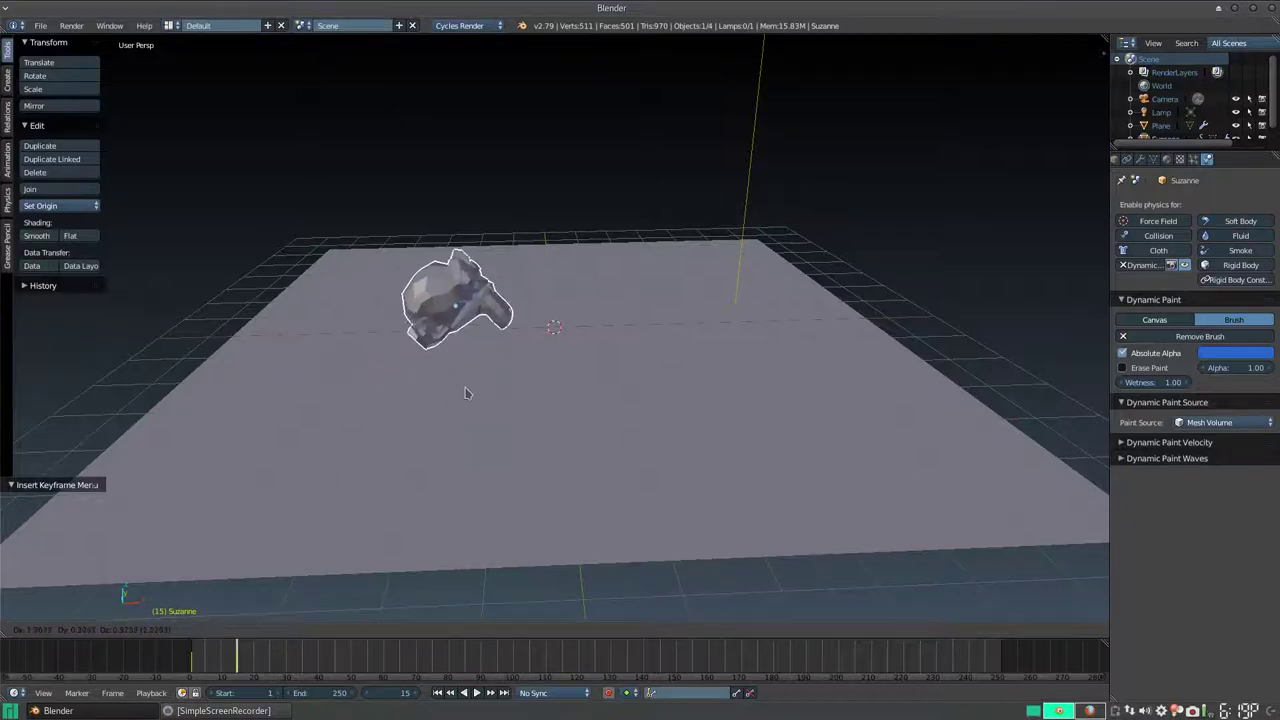
left_click(509, 378)
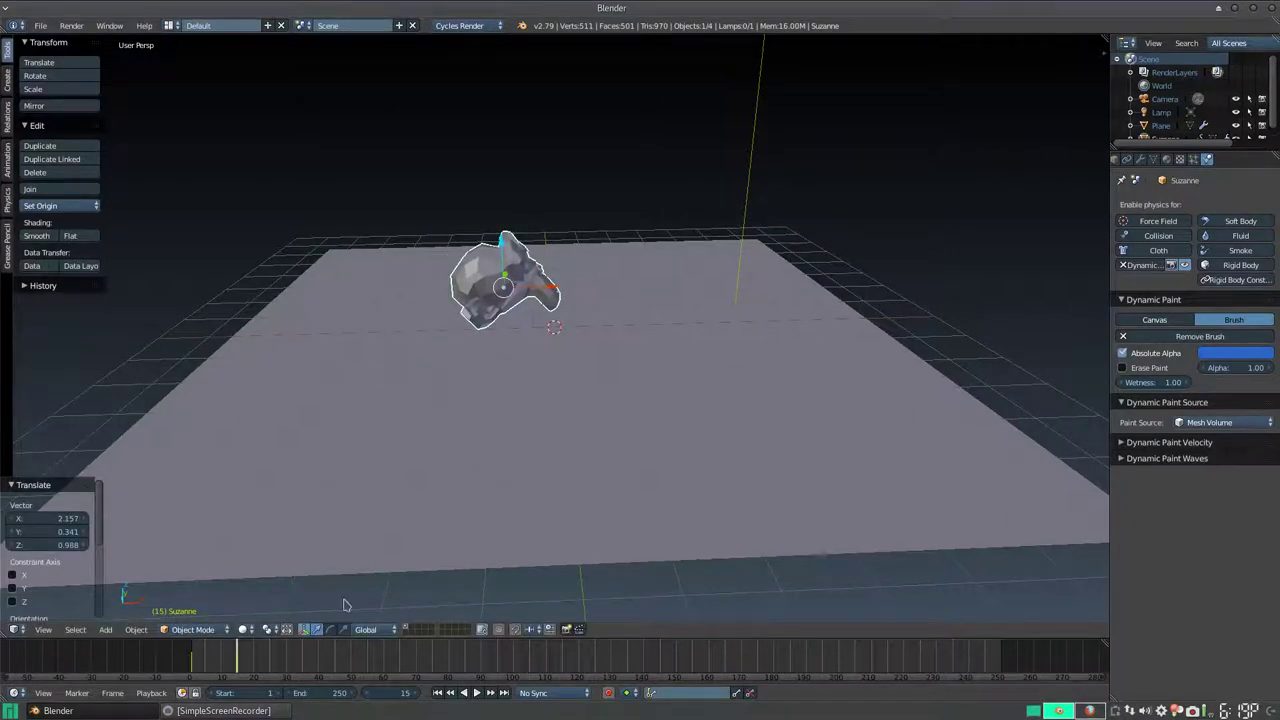
left_click(286, 669)
key("alt+a")
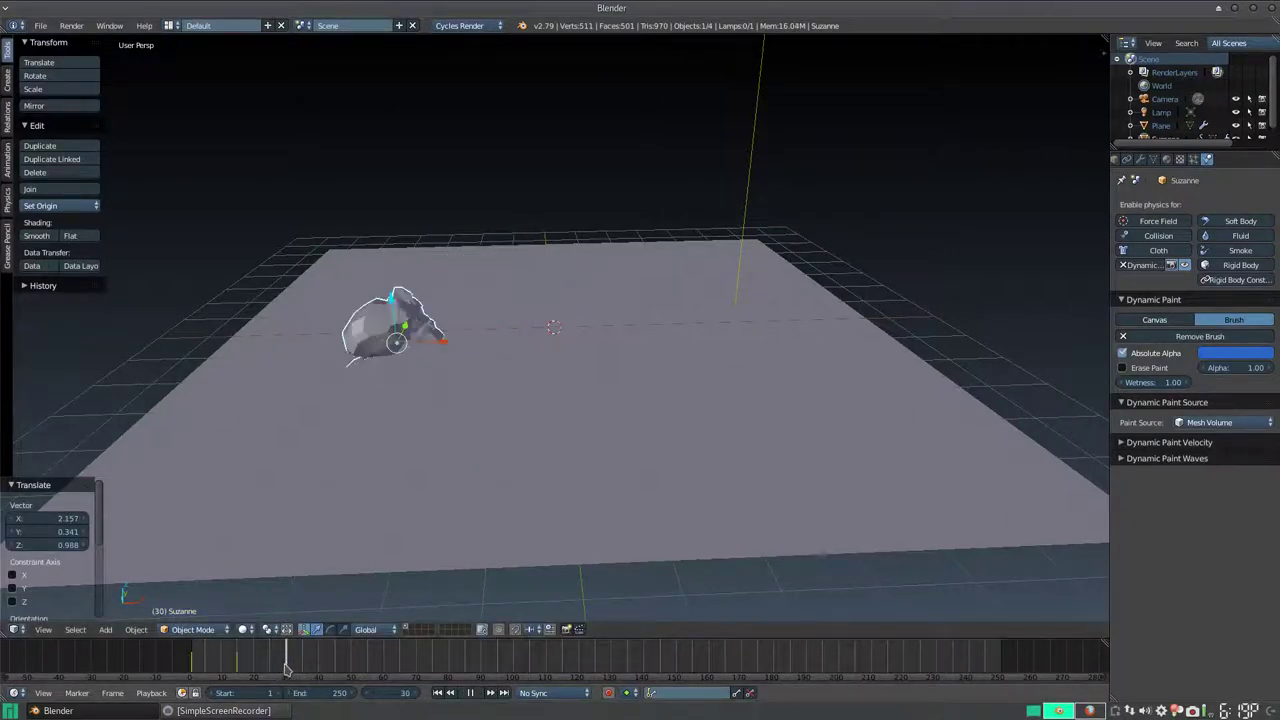
key("alt+a")
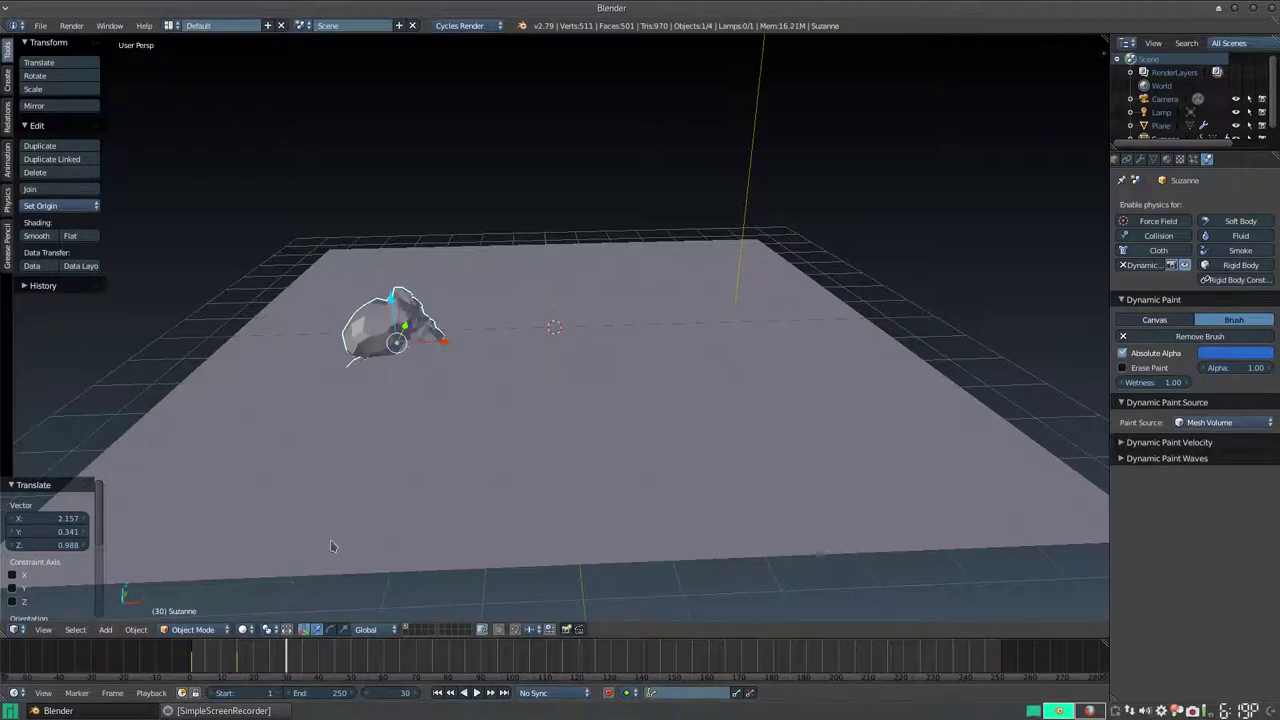
key("g")
left_click(480, 438)
key("i")
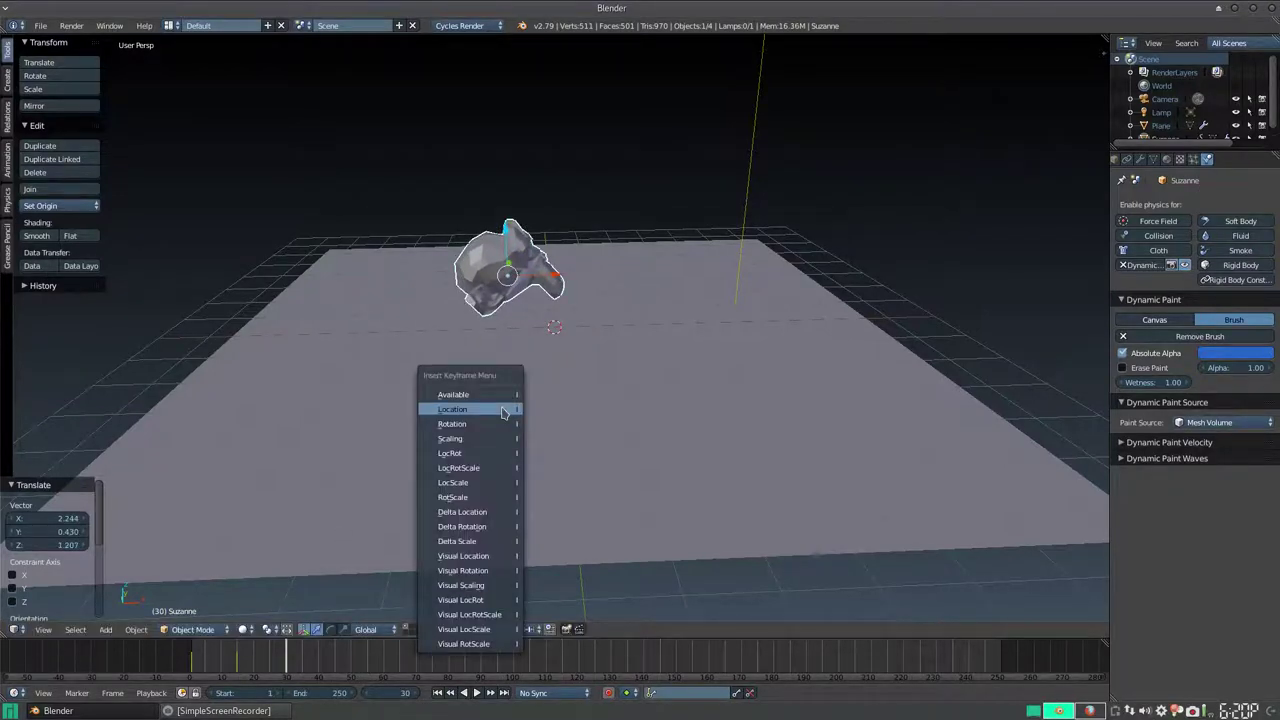
left_click(503, 410)
Move Suzanne lower into the plane and keyframe its location at frame 45.
left_click(336, 668)
key("g")
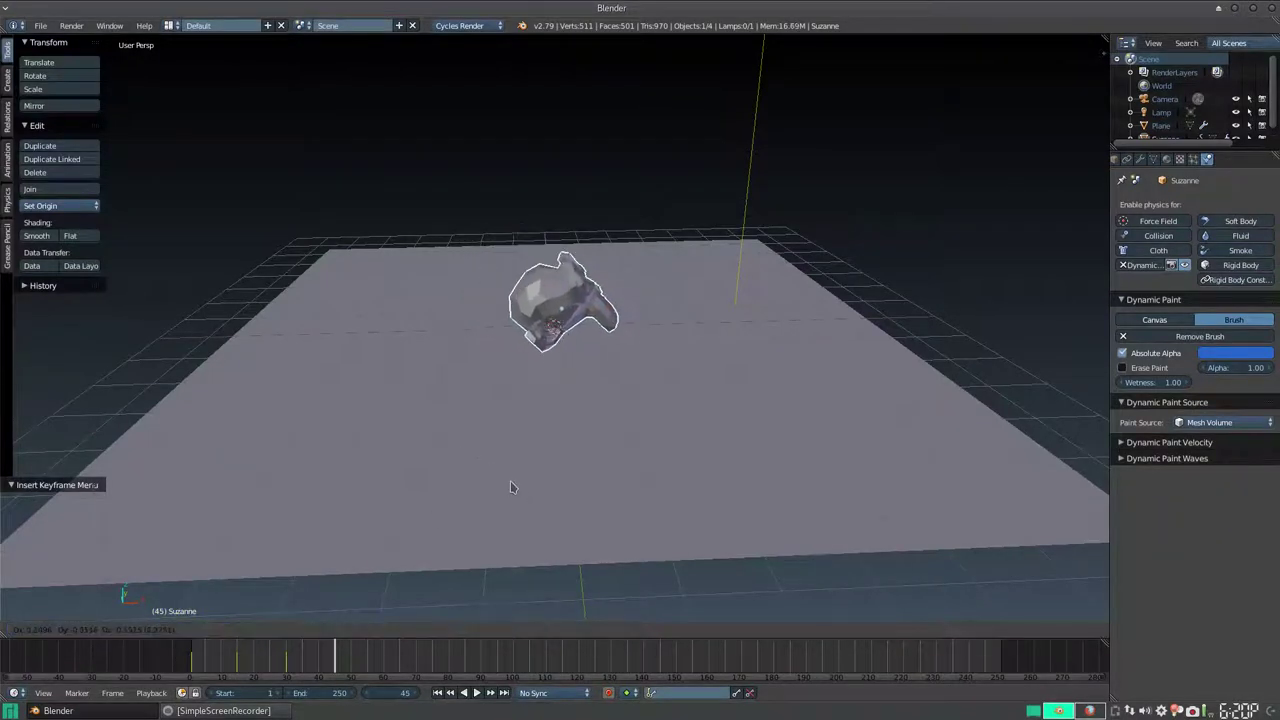
left_click(546, 521)
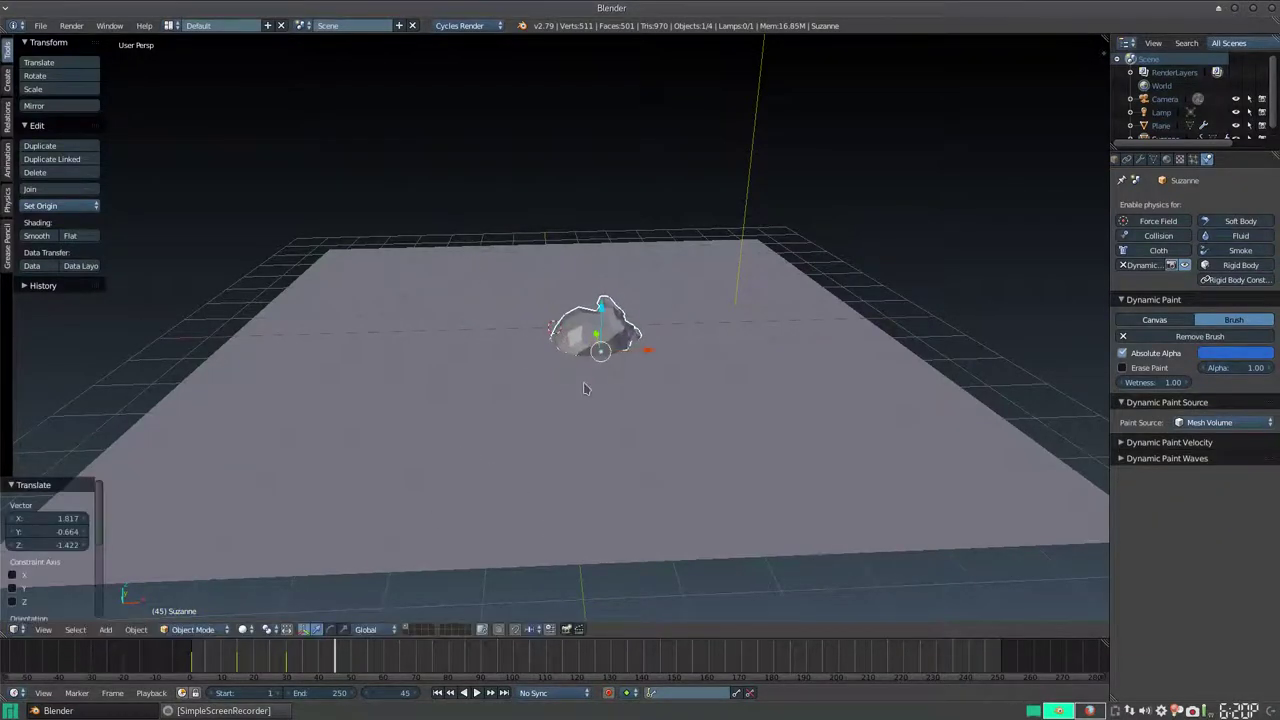
key("i")
left_click(622, 352)
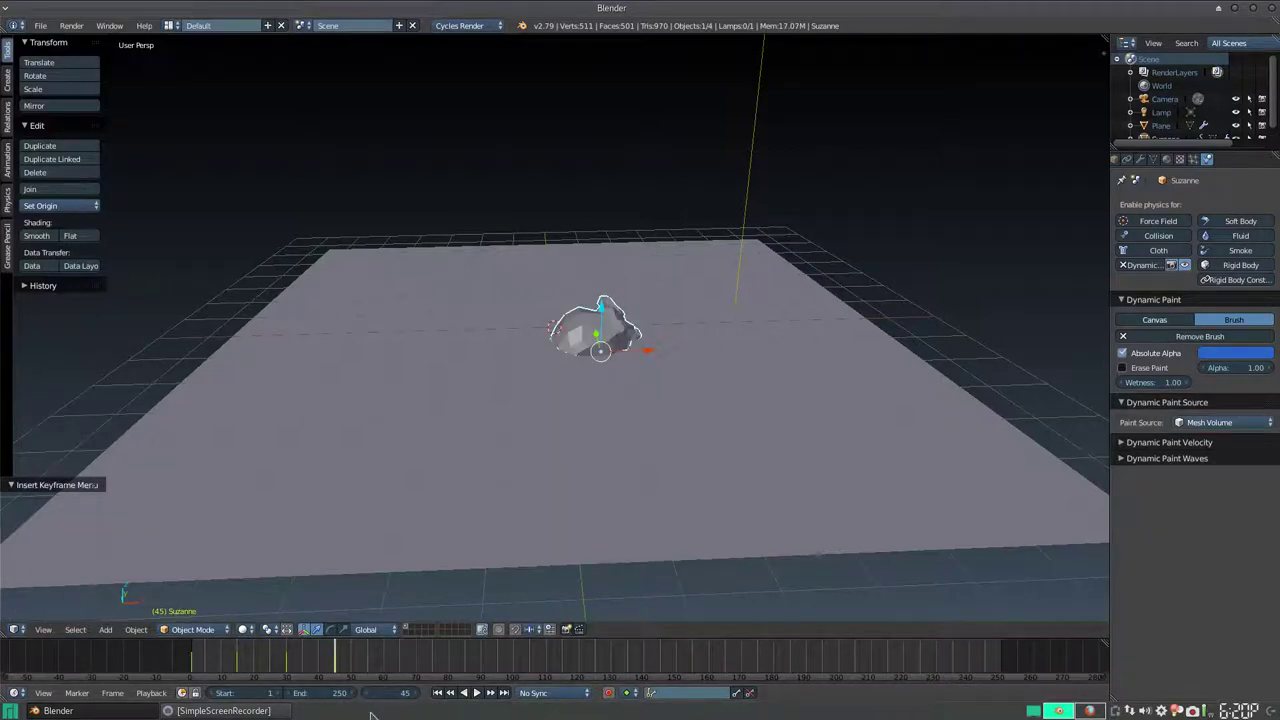
Lift Suzanne toward the back right and keyframe its location at frame 60.
left_click(384, 670)
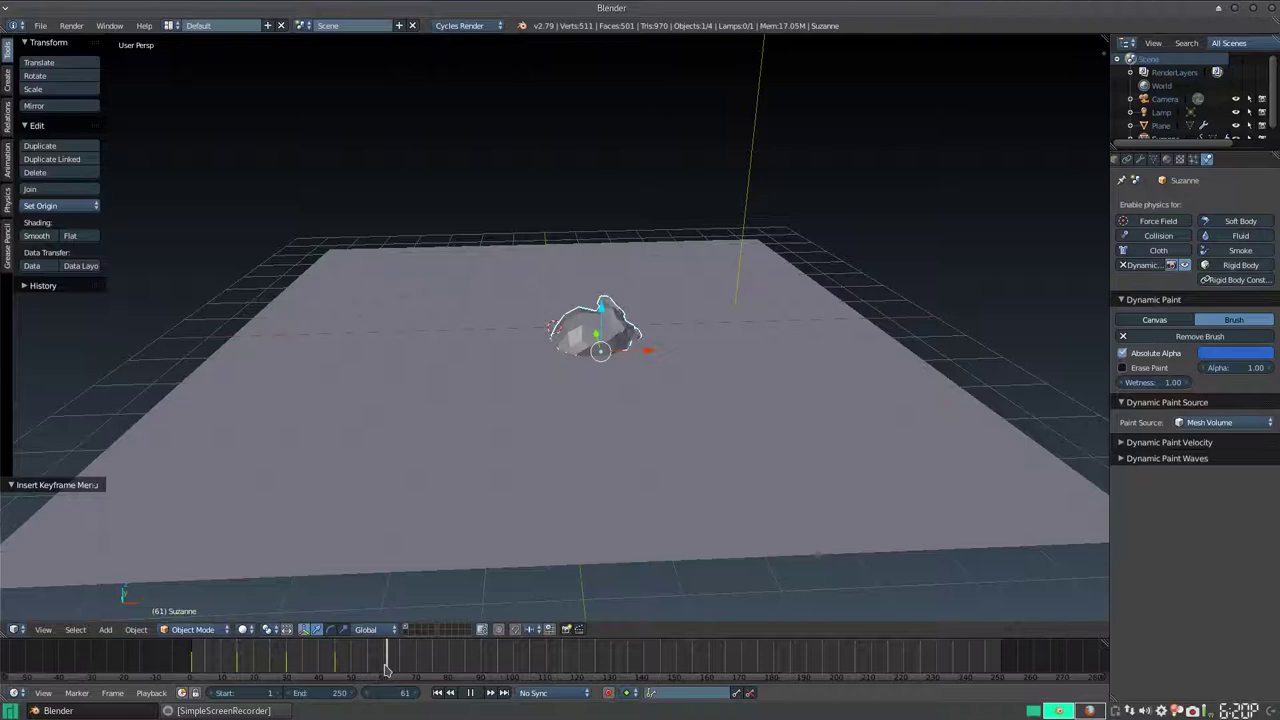
key("g")
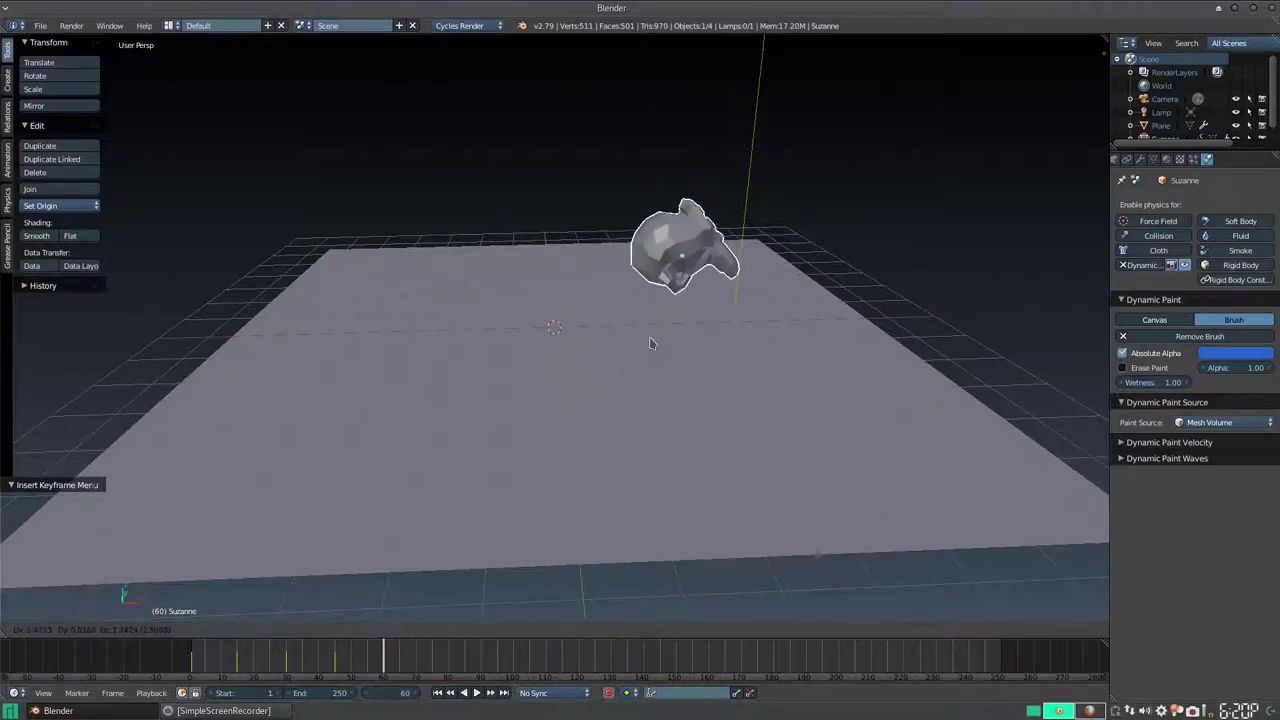
left_click(650, 342)
key("i")
left_click(668, 337)
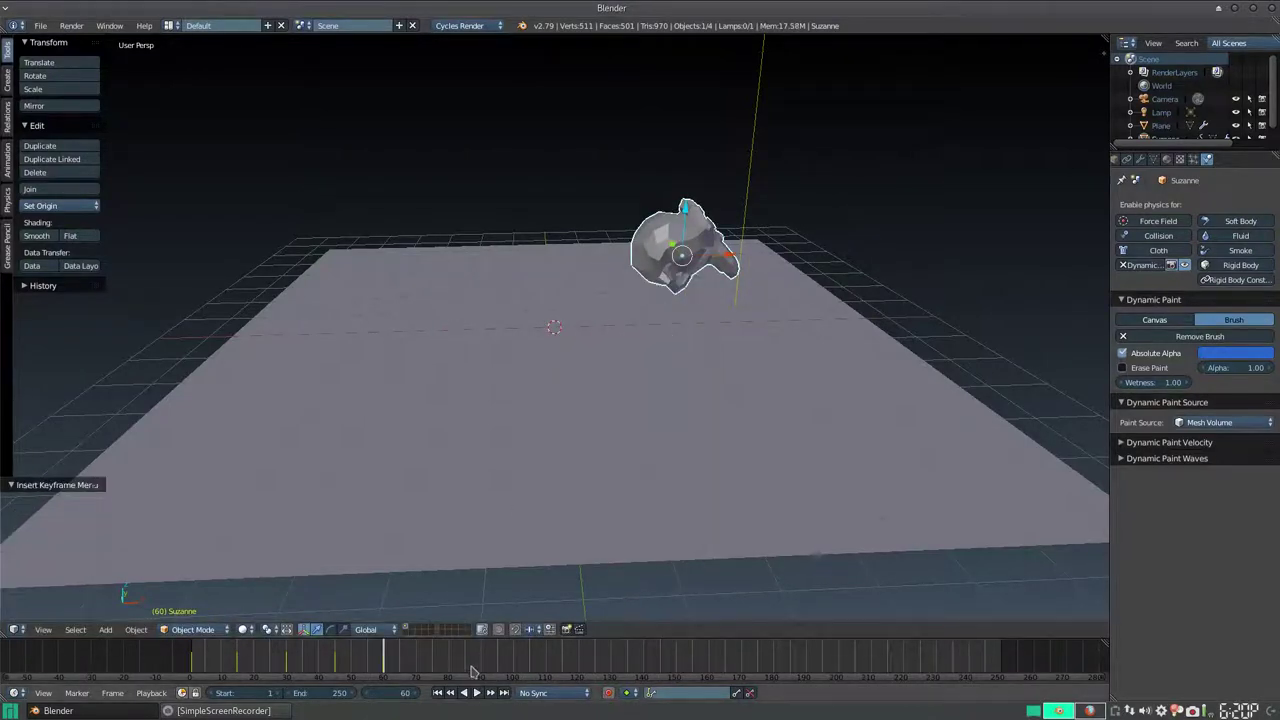
Set the animation end frame to 65 and play it back from frame 1.
left_click(437, 692)
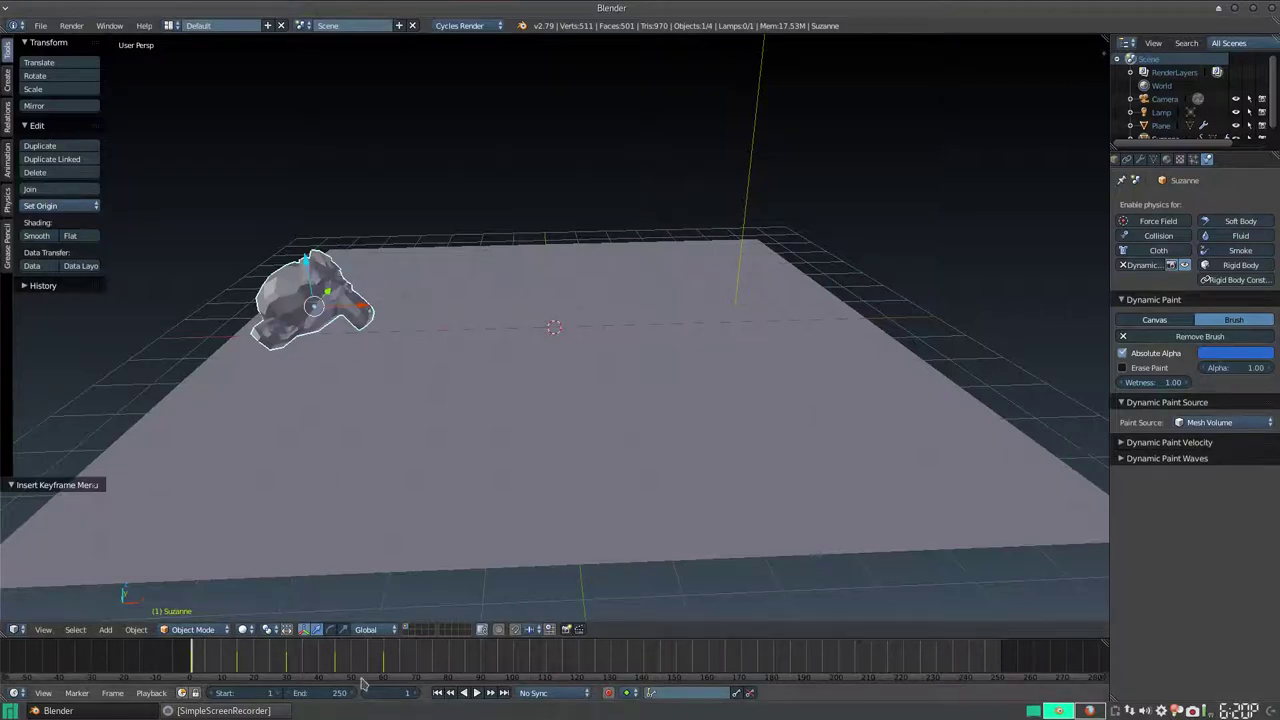
left_click(330, 694)
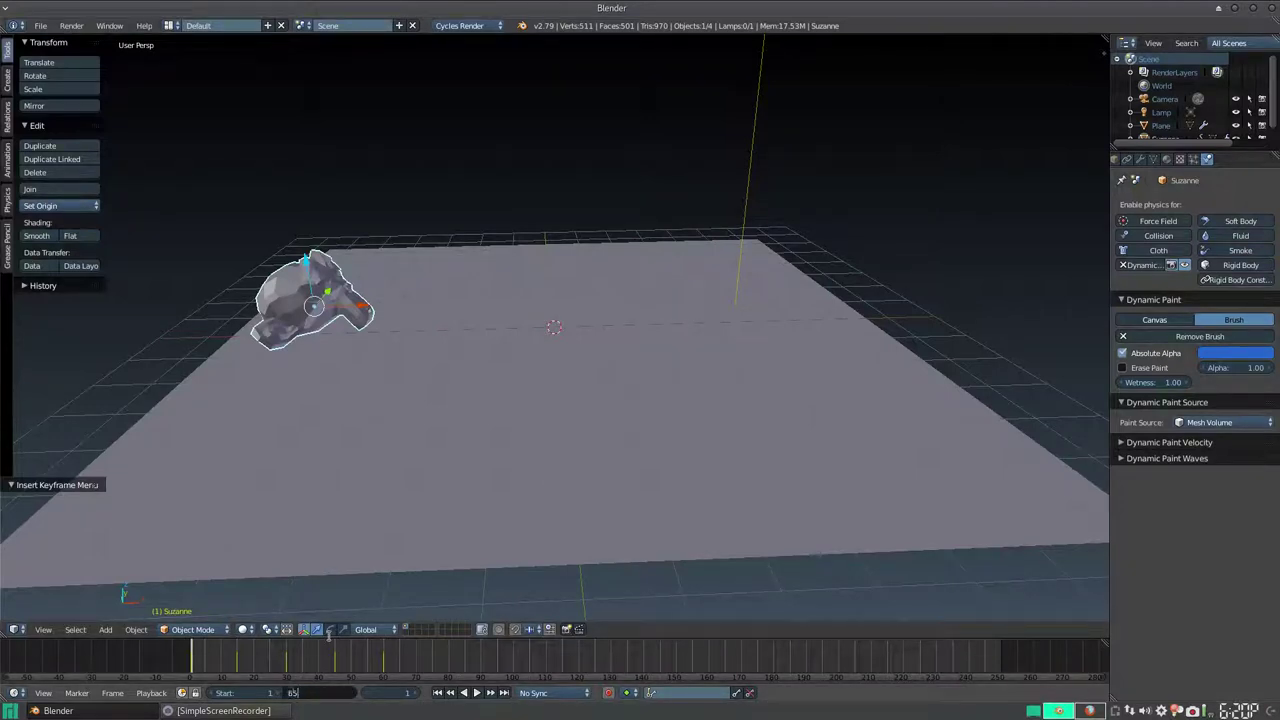
key("Return")
key("alt+a")
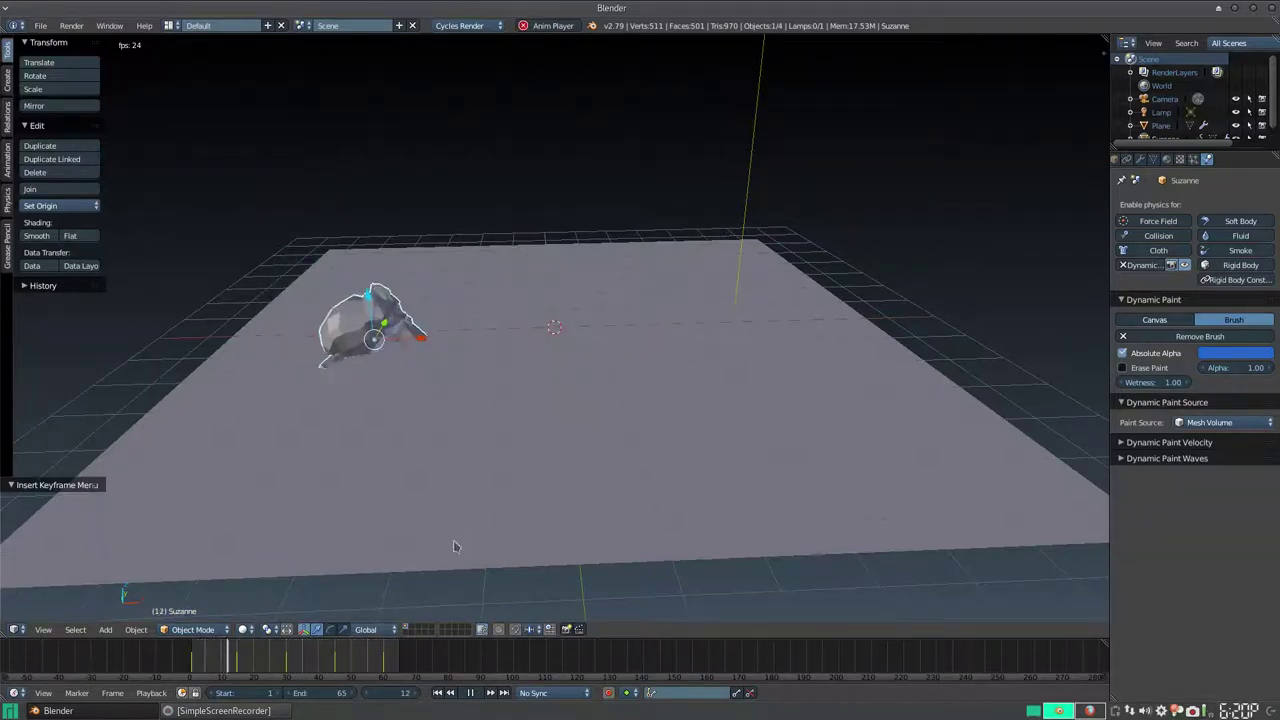
Select the canvas plane and subdivide its mesh with 50 cuts in Edit Mode.
key("Escape")
right_click(595, 455)
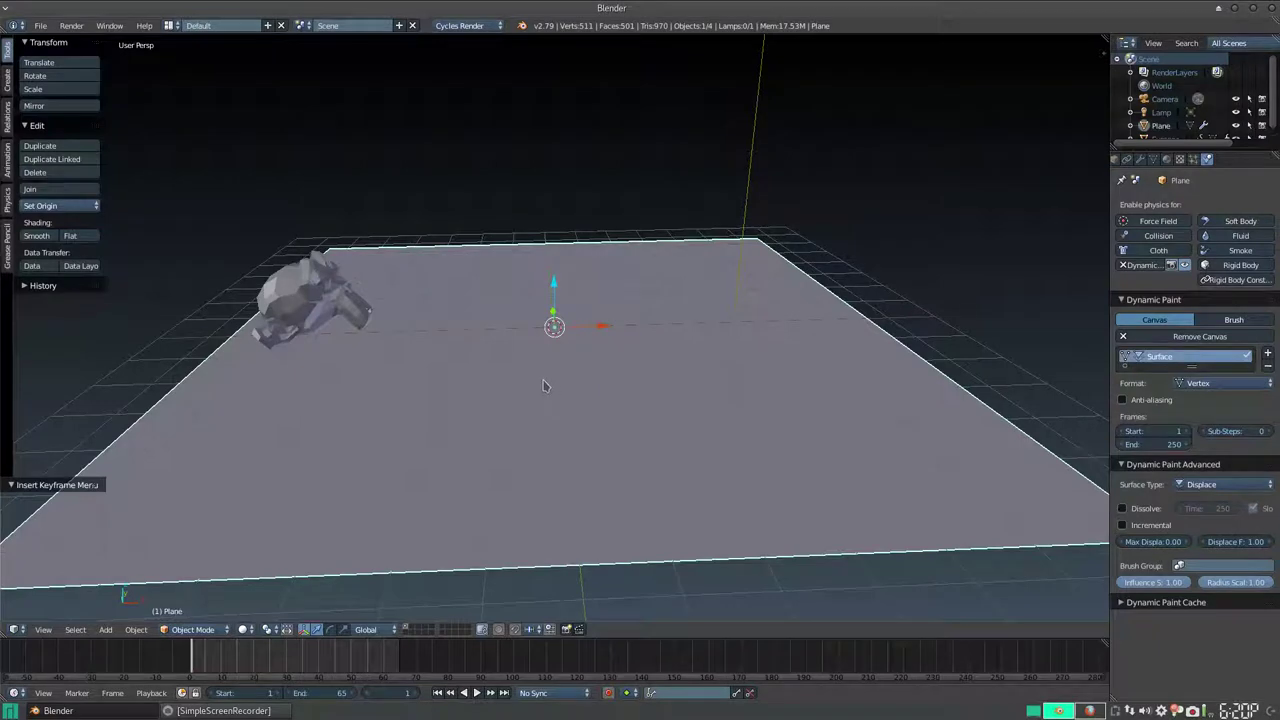
key("x")
key("Tab")
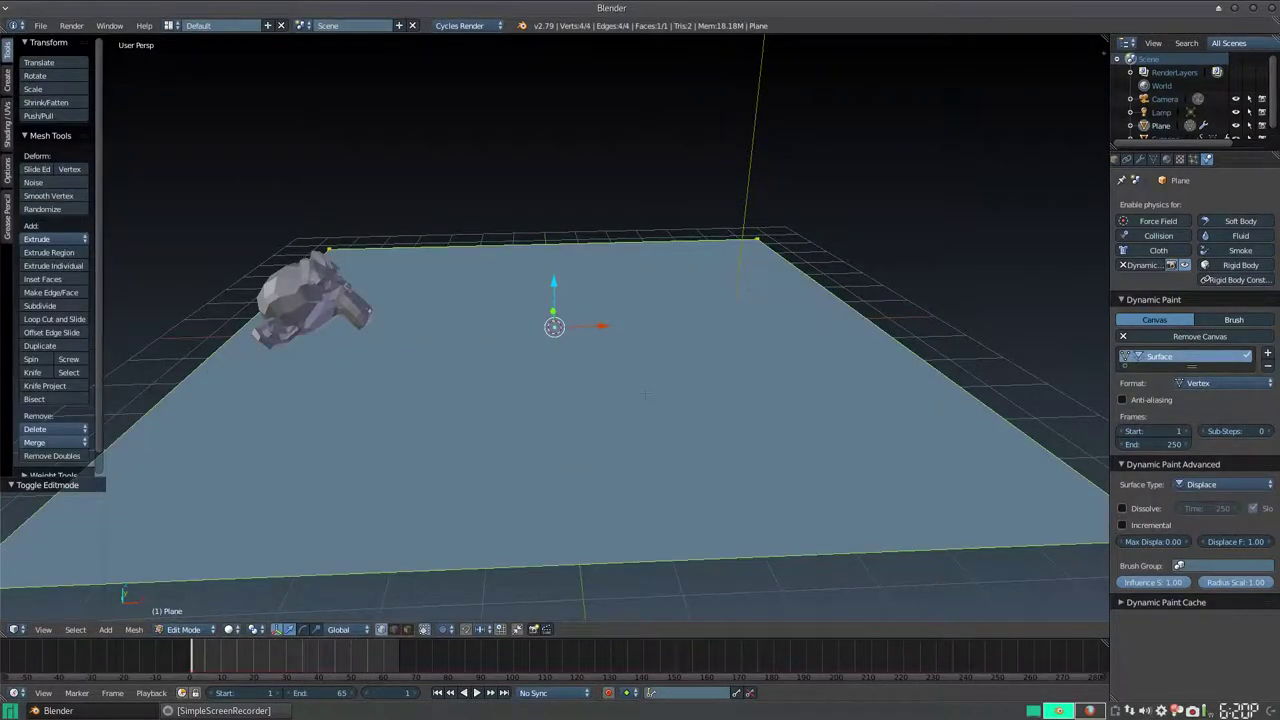
key("w")
left_click(640, 384)
left_click(73, 522)
type("0")
key("Return")
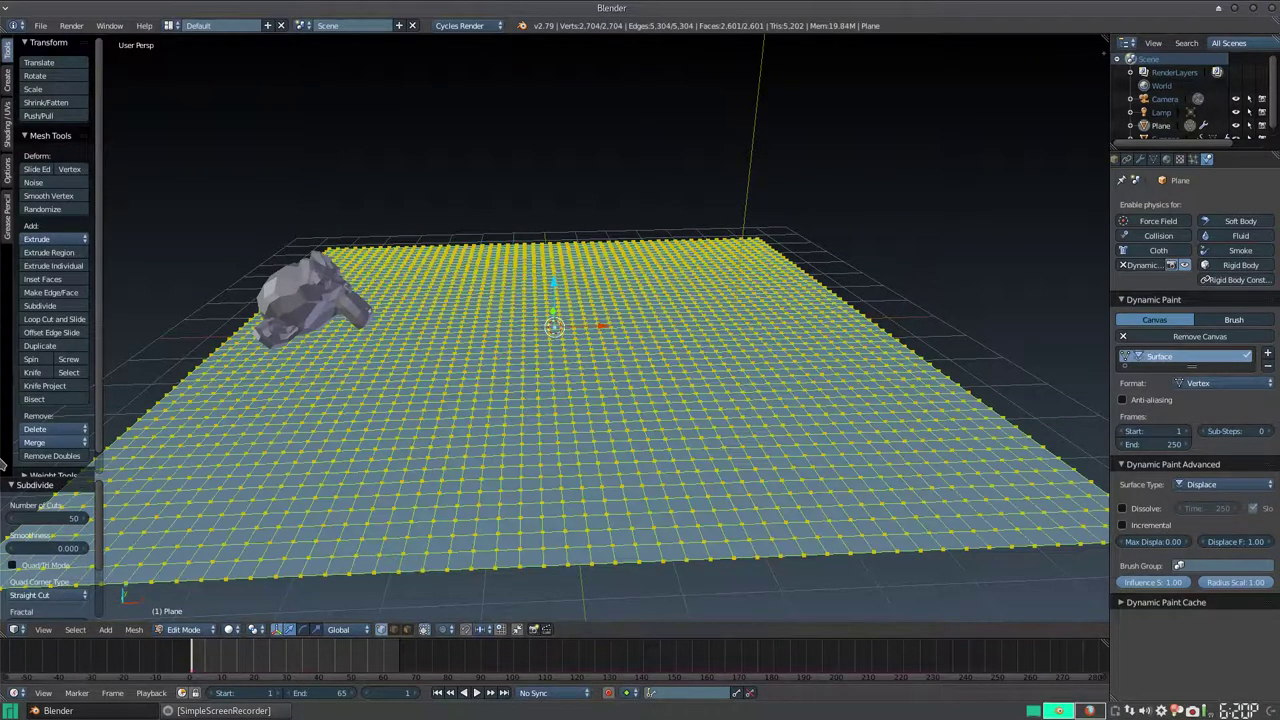
key("Tab")
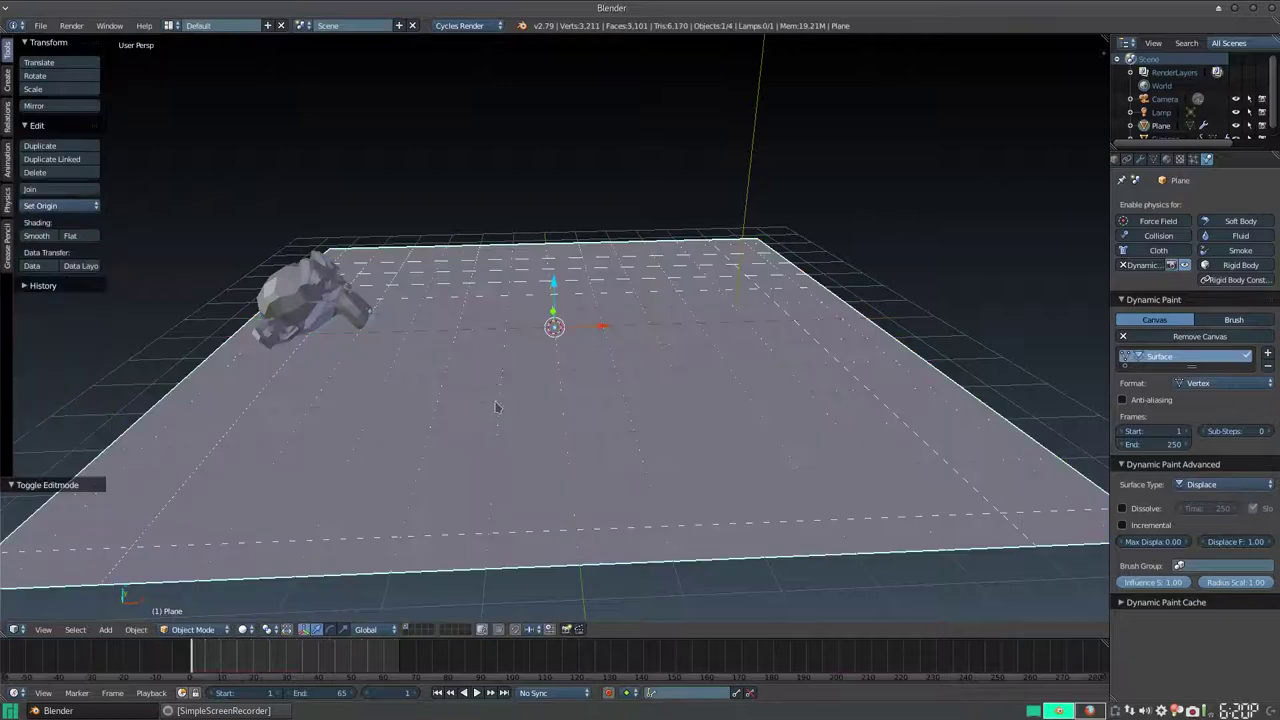
scroll(522, 415, "down", 3)
scroll(523, 405, "up", 2)
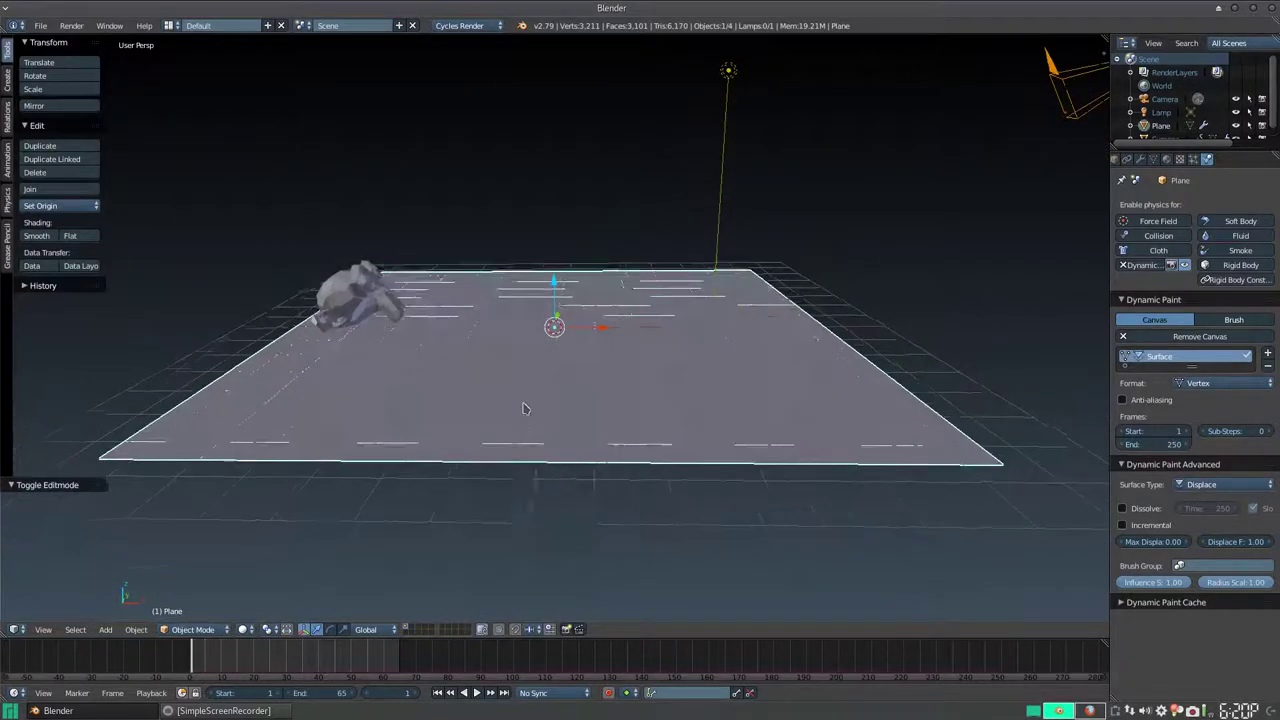
scroll(522, 404, "up", 3)
scroll(540, 412, "up", 2)
scroll(553, 417, "up", 2)
scroll(551, 423, "down", 3)
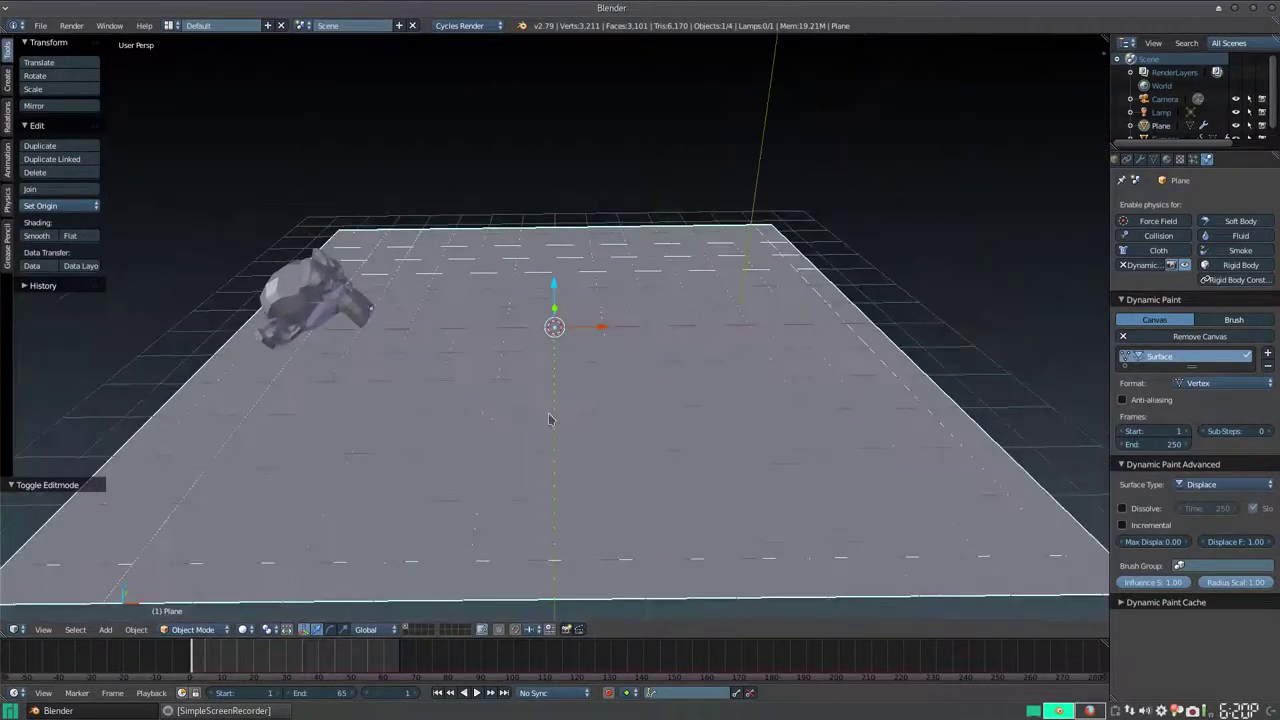
key("alt+a")
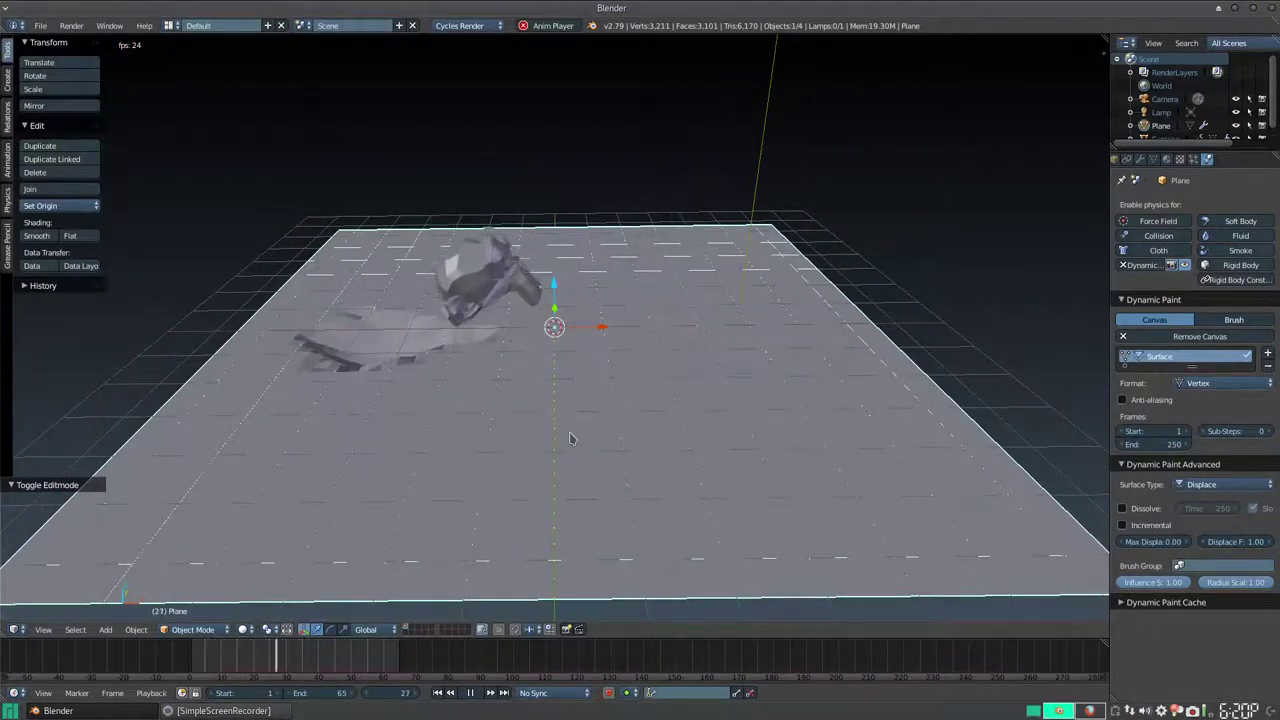
key("Escape")
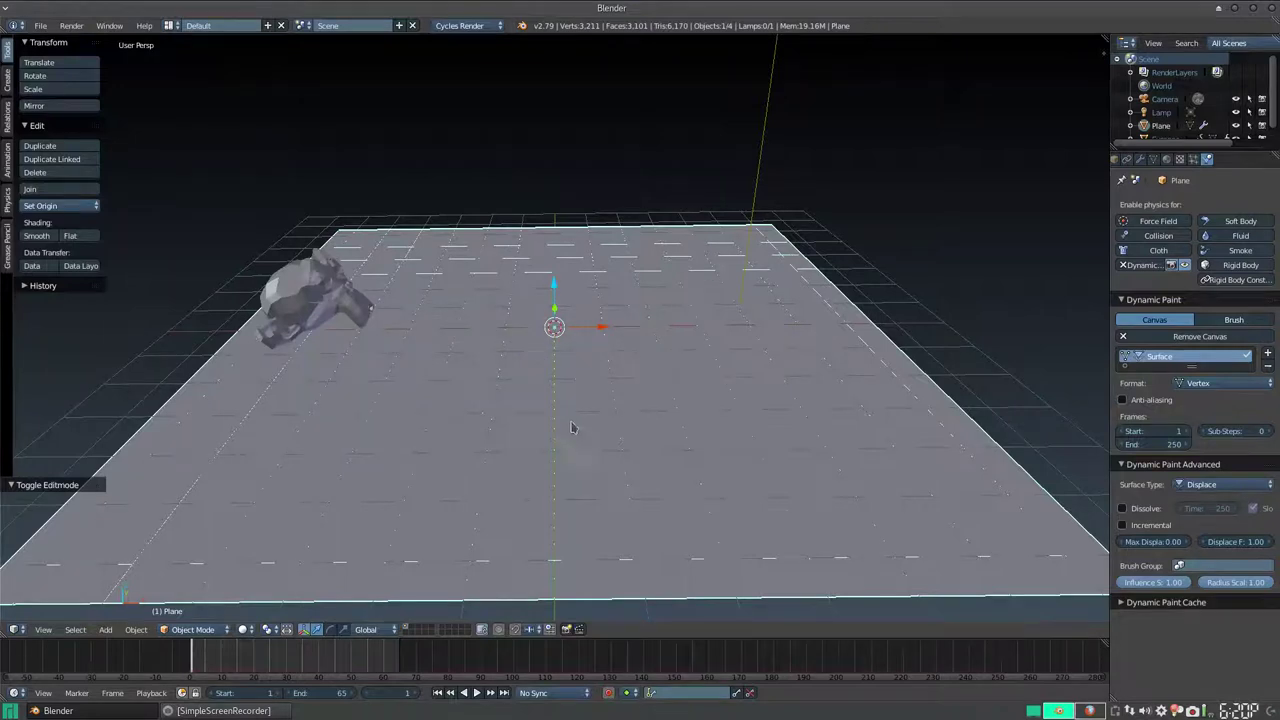
right_click(343, 310)
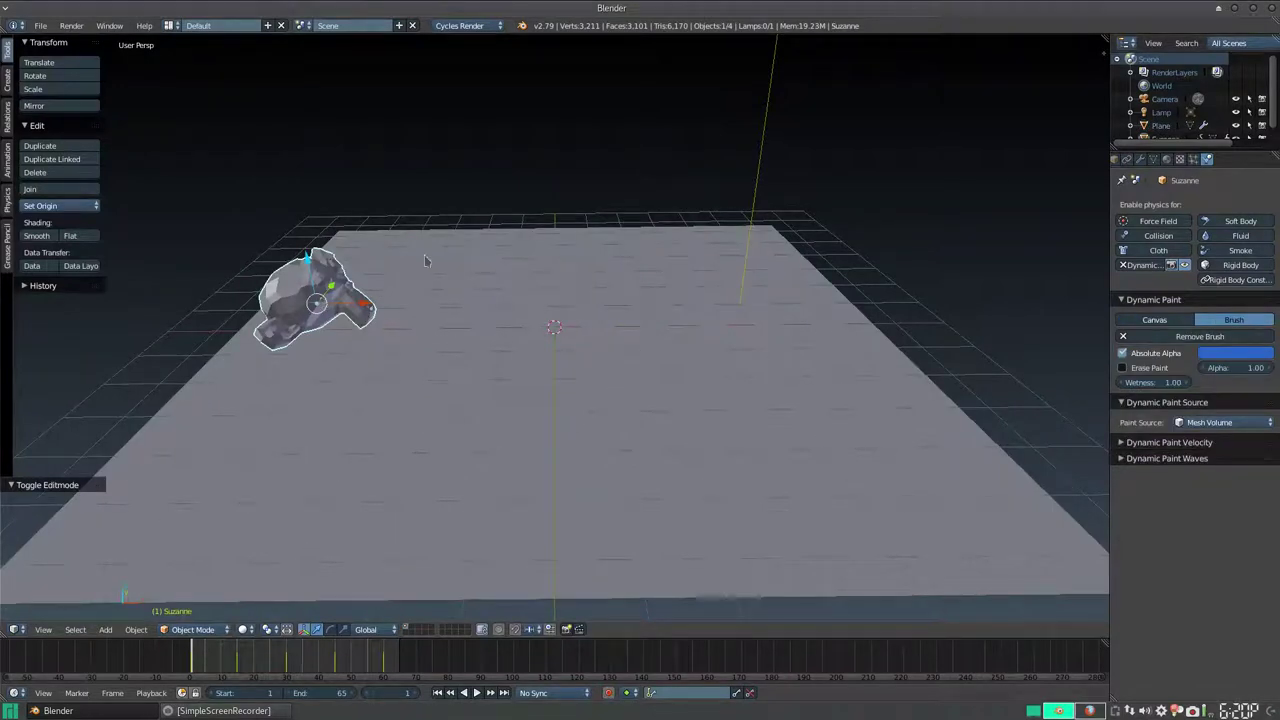
Delete Suzanne and add a new plane, Plane.001.
key("Delete")
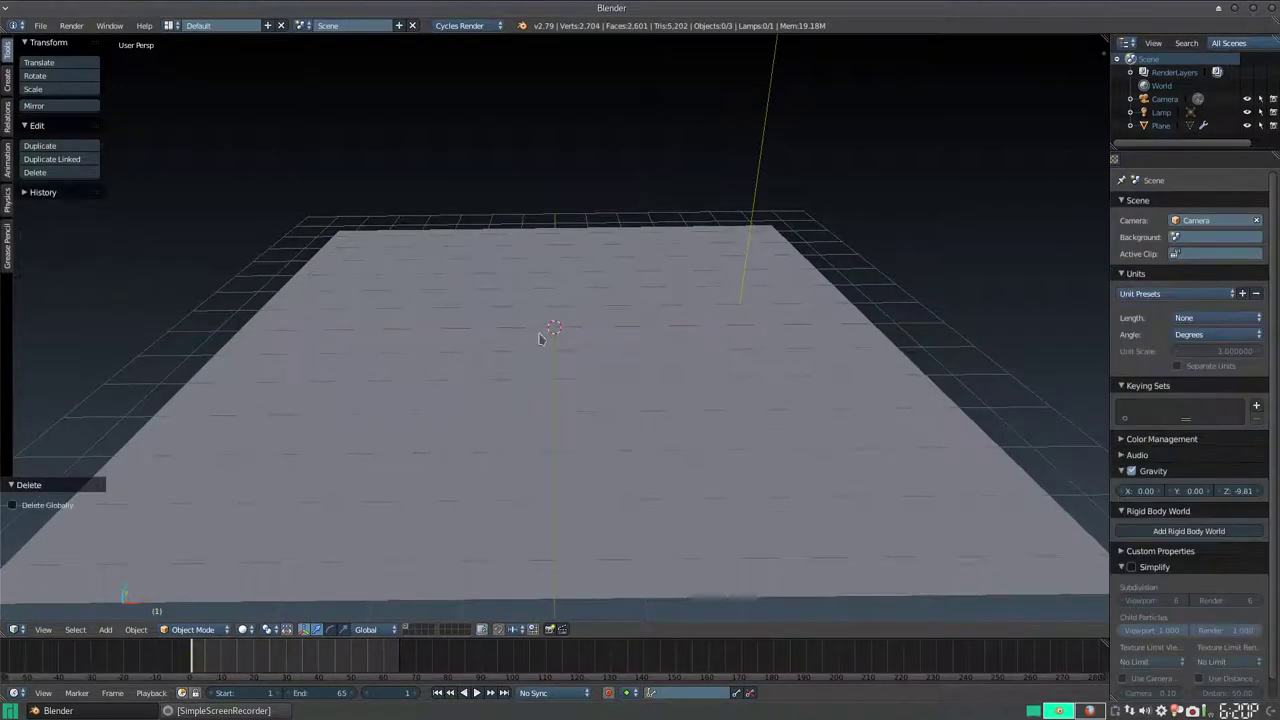
key("shift+a")
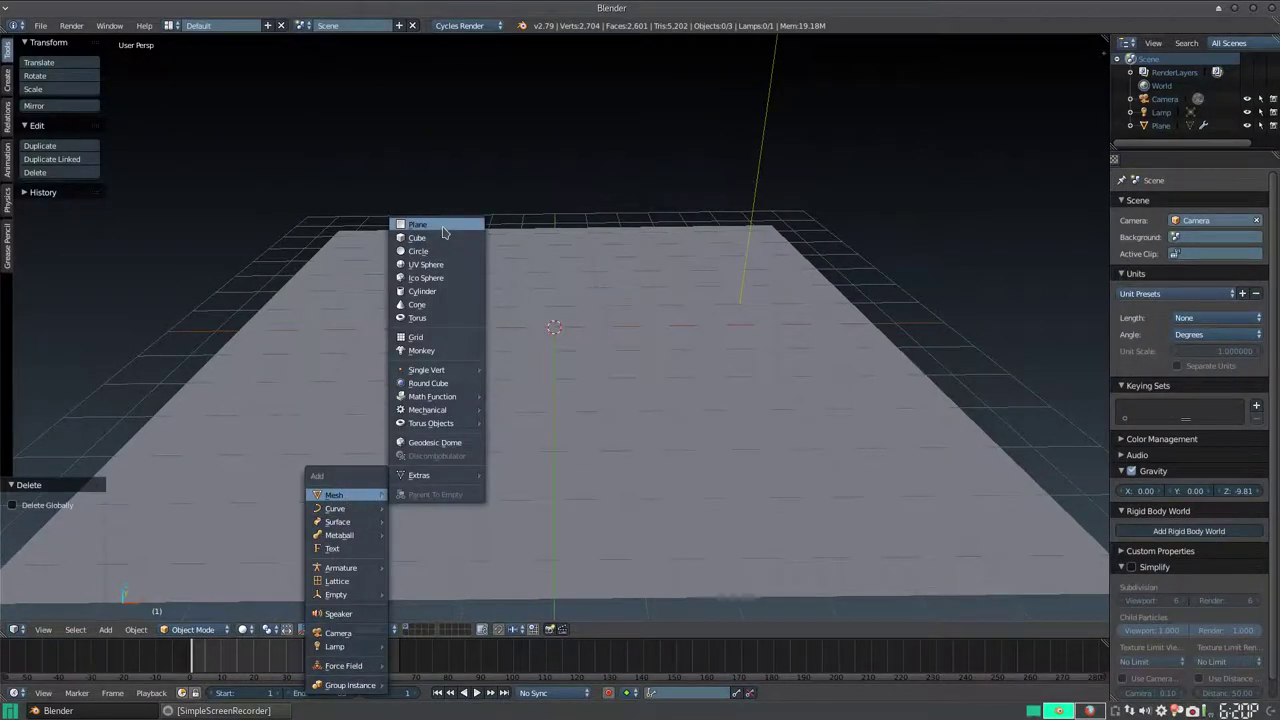
left_click(444, 232)
Stand the new plane upright at 90° on X and raise it 2.068 above the canvas.
key("s")
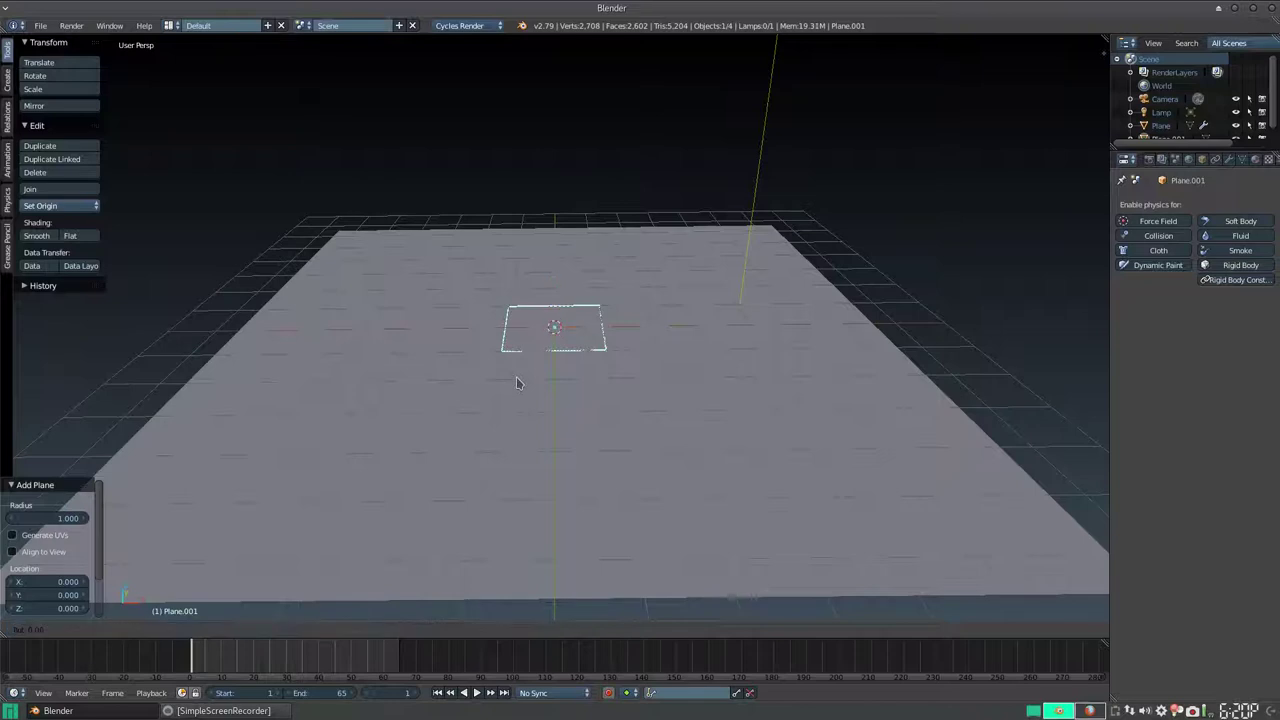
type("x90")
key("Return")
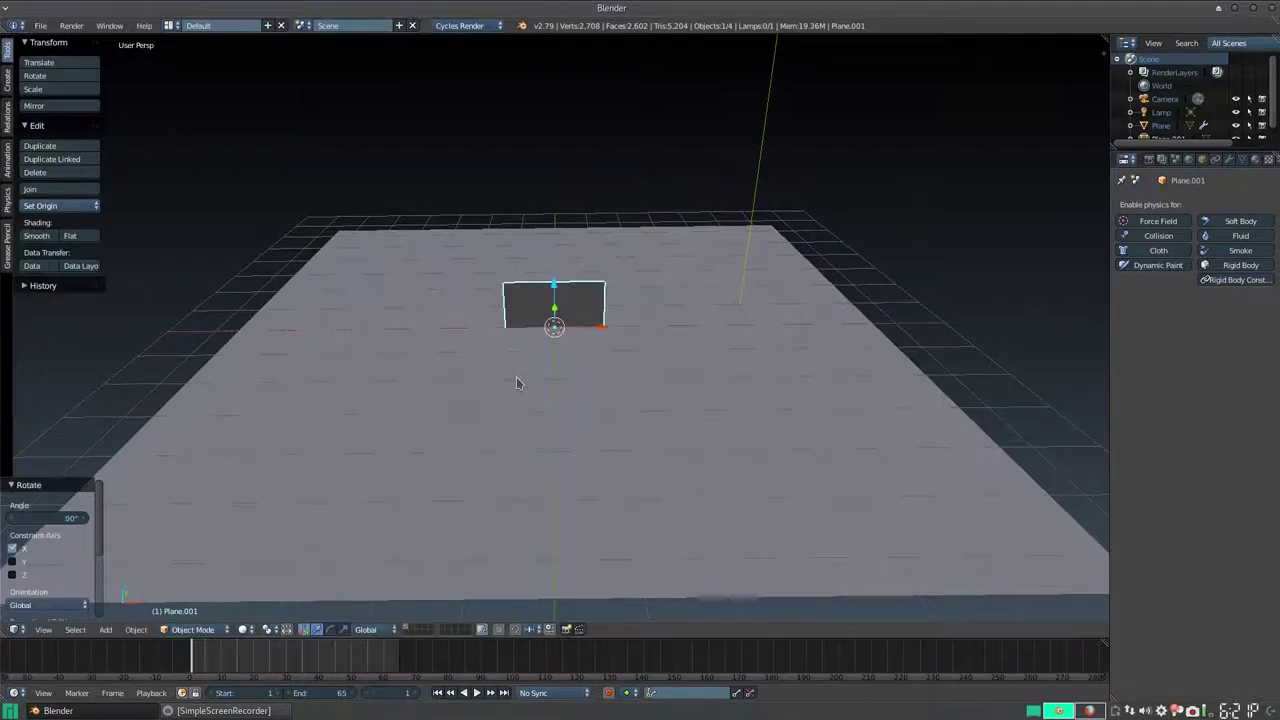
left_click_drag(556, 288, 555, 195)
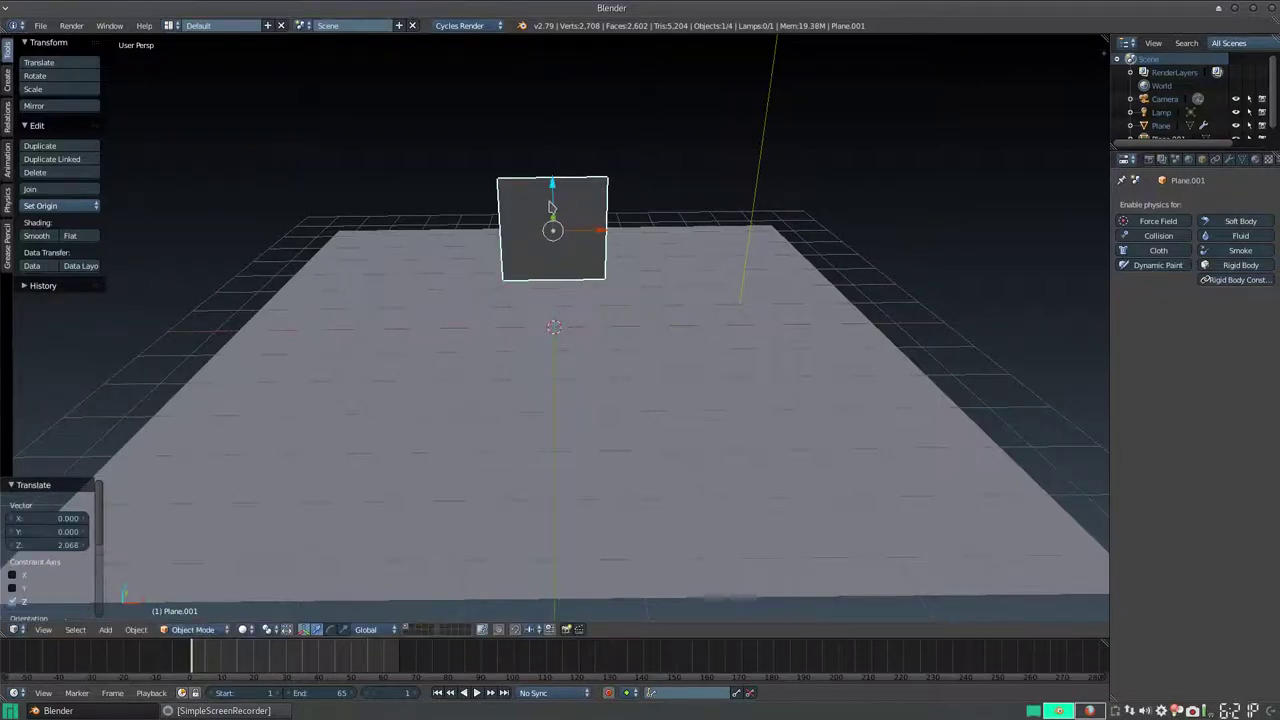
key("Tab")
Subdivide the upright plane's mesh with 9 cuts.
key("w")
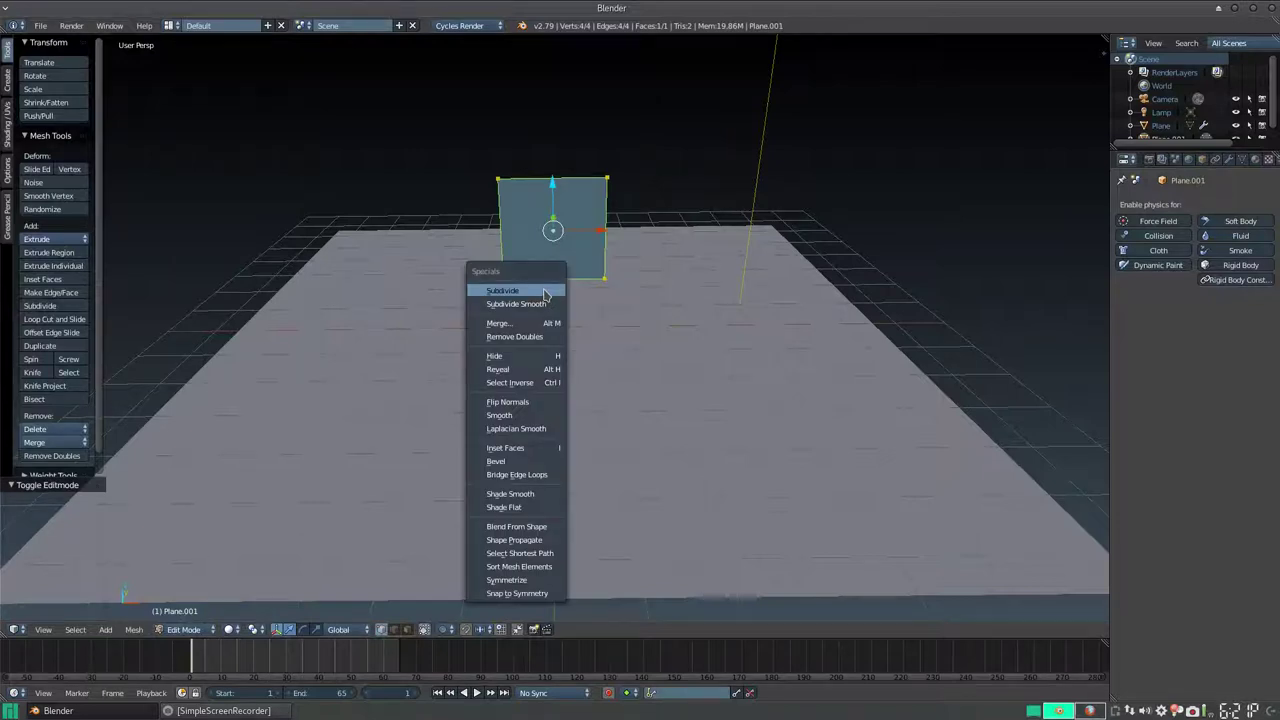
left_click(545, 291)
left_click(53, 518)
type("10")
key("Return")
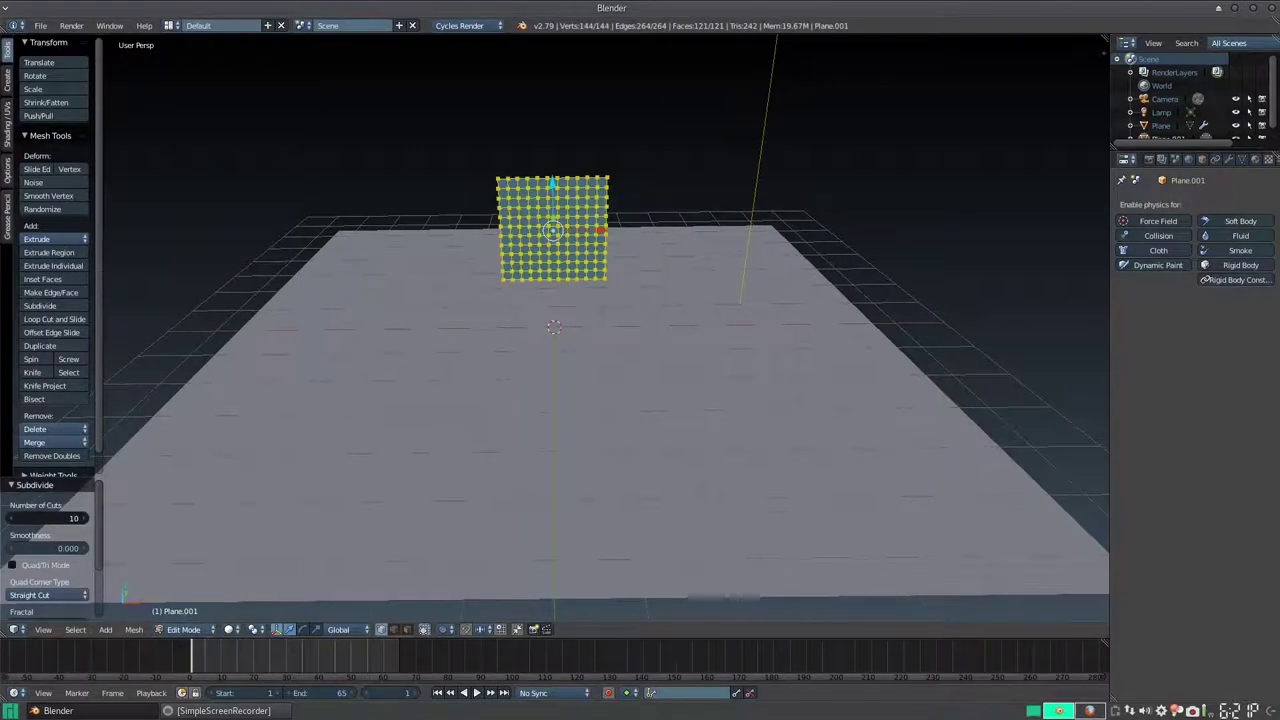
left_click(12, 518)
scroll(554, 327, "up", 5)
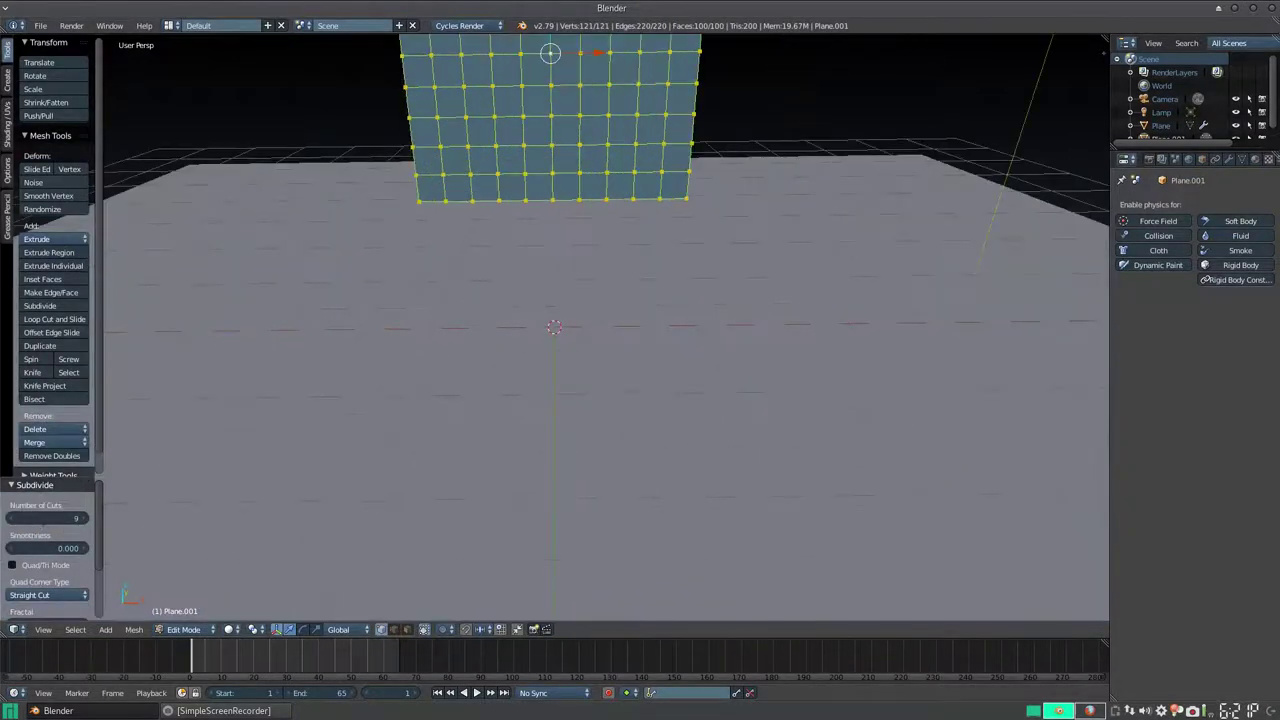
Raise five bottom-edge vertices by 0.174 on Z to form teeth.
right_click(445, 200)
right_click(472, 200)
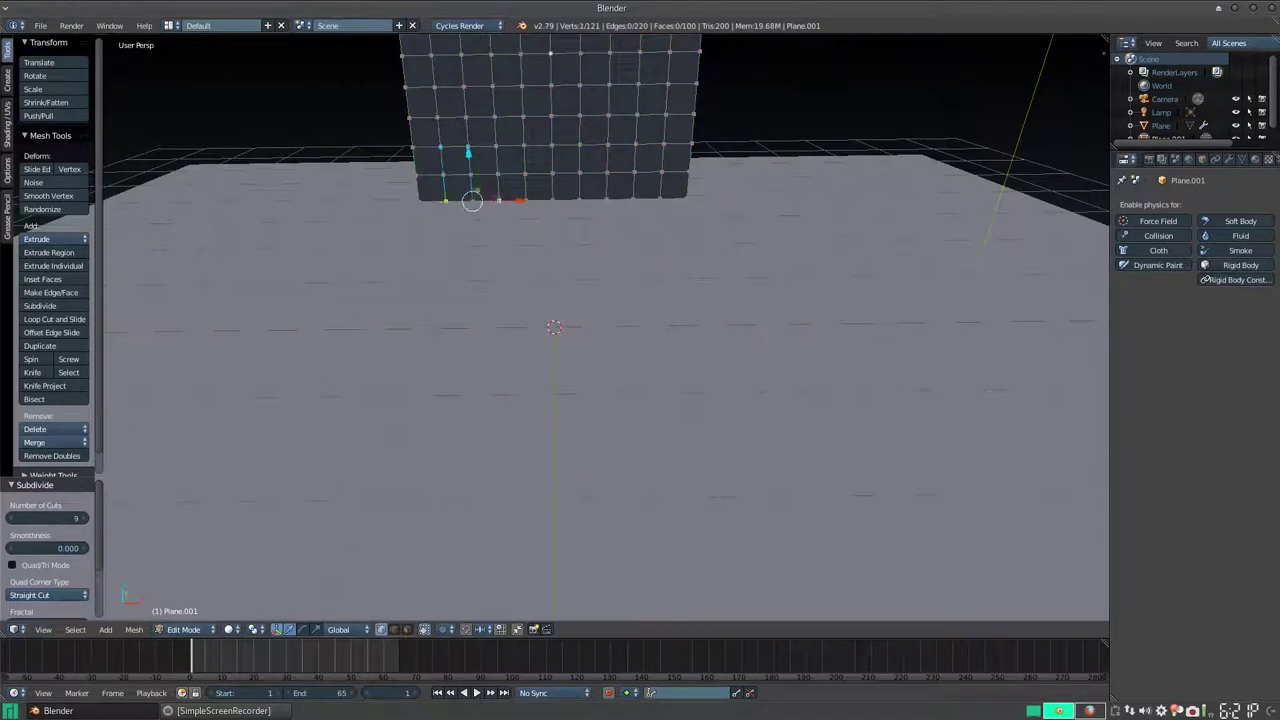
right_click(499, 200, "shift")
right_click(606, 200, "shift")
right_click(659, 198, "shift")
key("g")
key("z")
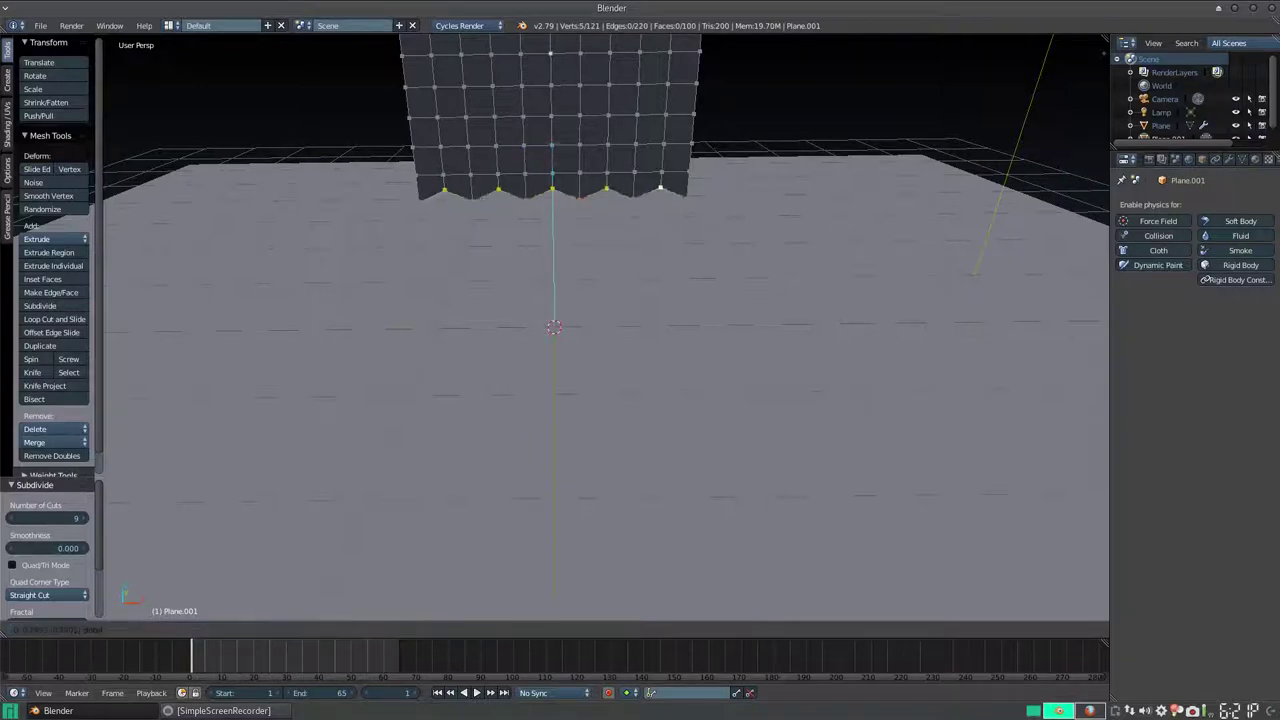
key("Return")
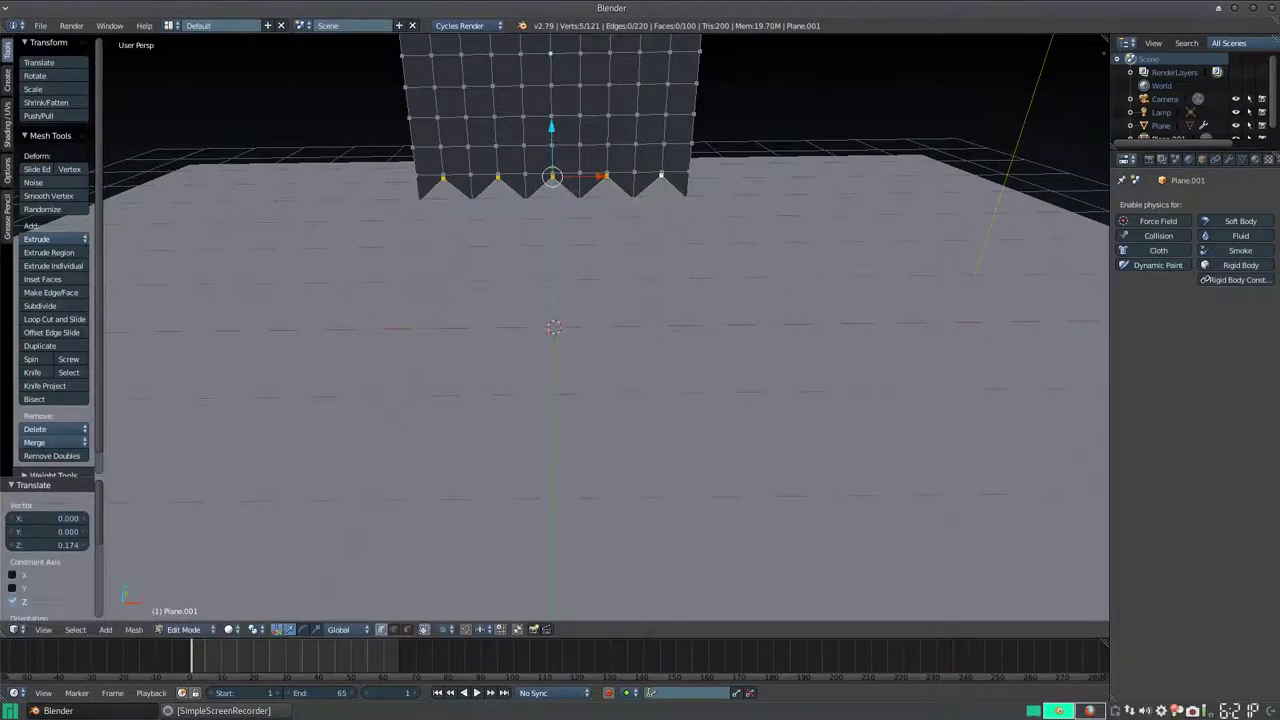
scroll(605, 330, "down", 3)
key("Tab")
middle_click_drag(603, 235, 540, 272)
Move the toothed plane 4.301 along Y, lower it to Z -1.124, and keyframe LocRot.
key("g")
left_click(691, 77)
mouse_move(691, 77)
middle_mouse_down()
mouse_move(706, 143)
mouse_move(632, 127)
middle_mouse_up()
left_click_drag(621, 107, 627, 121)
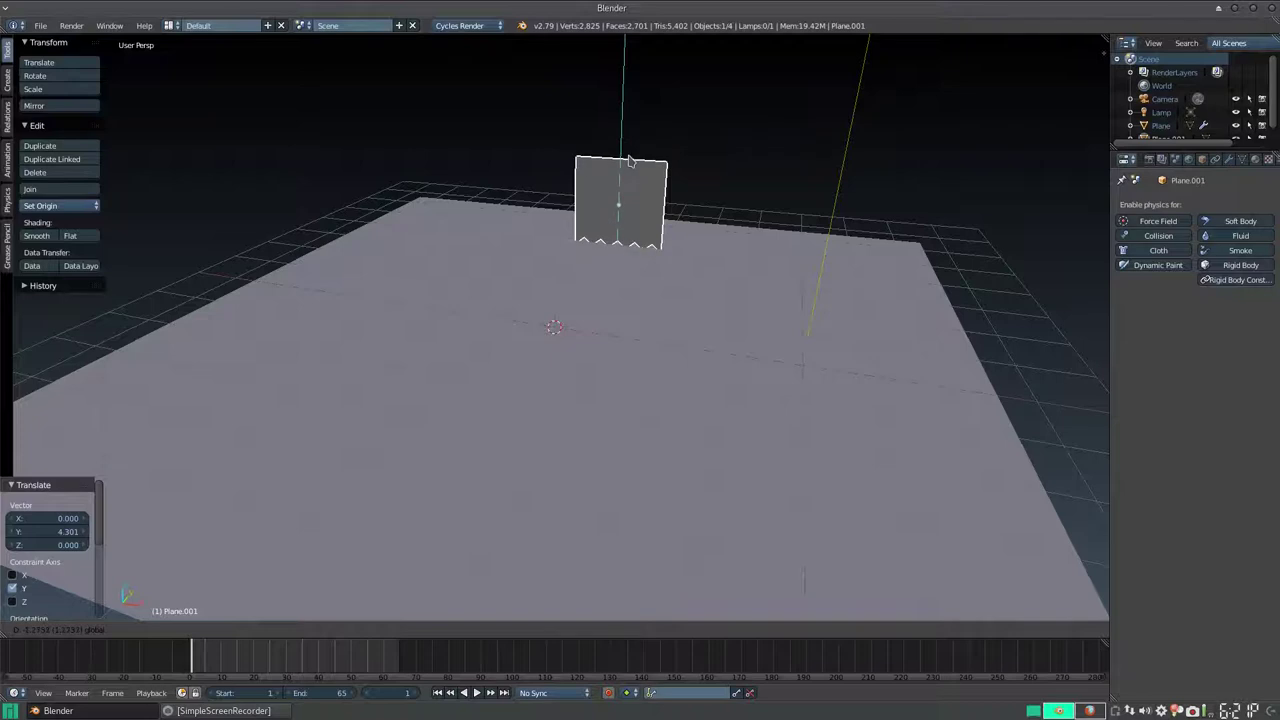
left_click(628, 160)
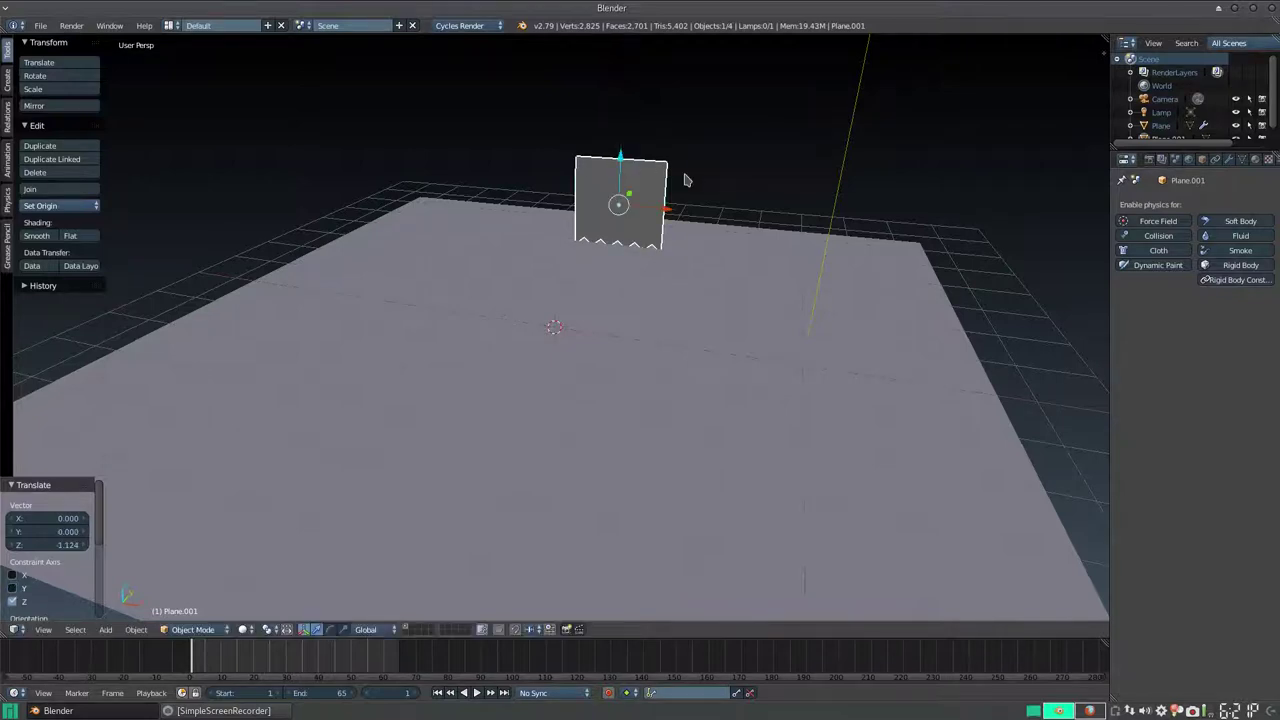
key("i")
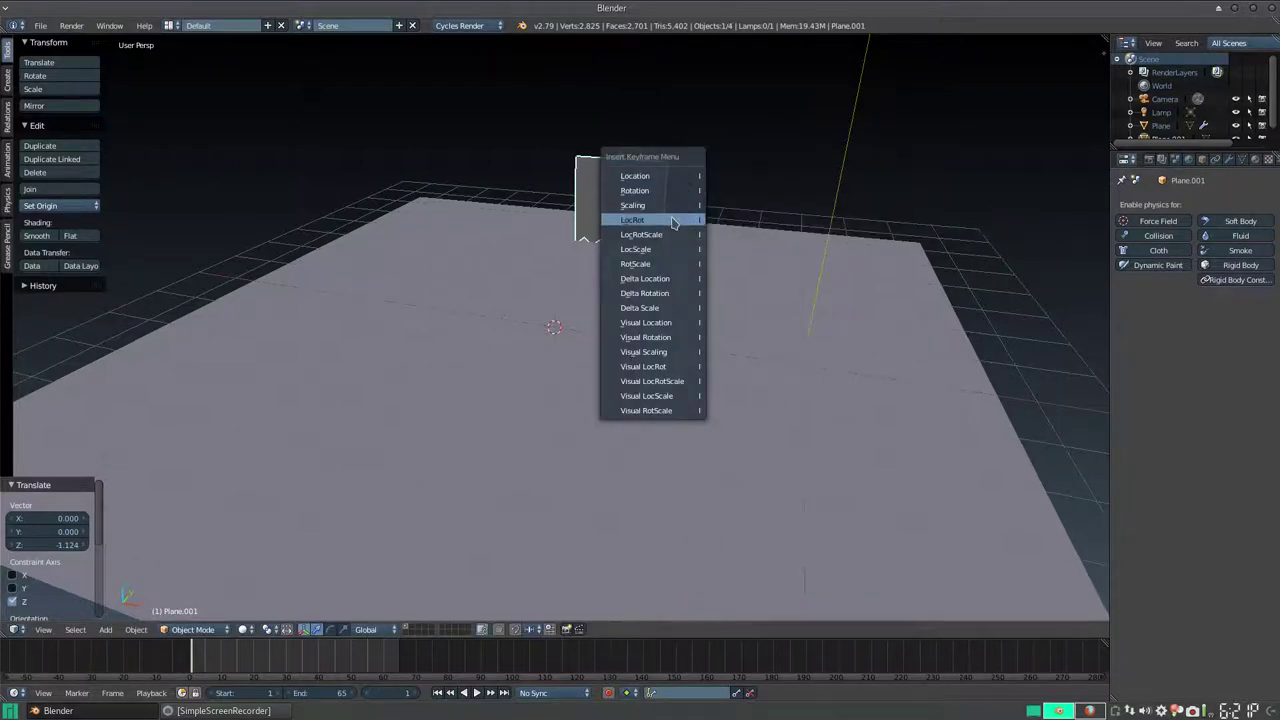
left_click(673, 220)
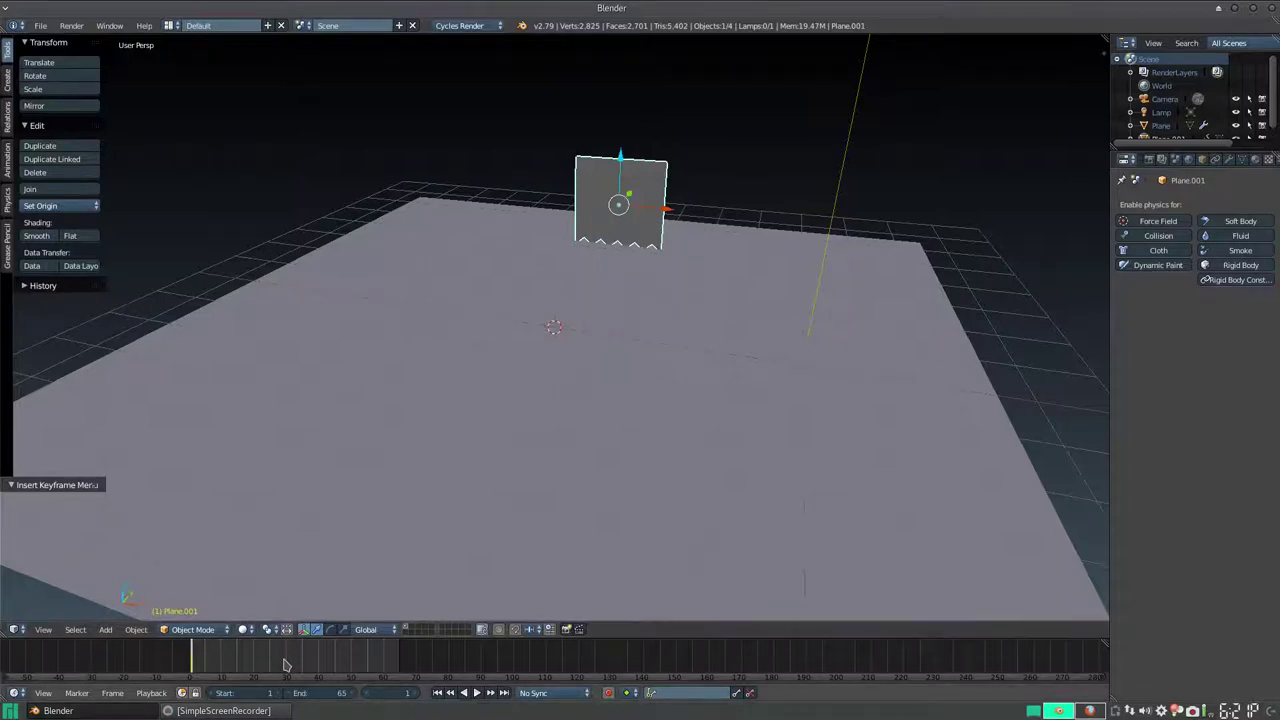
Slide the plane along X across the canvas and keyframe LocRot at frame 30.
mouse_move(620, 205)
left_mouse_down()
mouse_move(560, 343)
mouse_move(614, 343)
mouse_move(616, 372)
left_mouse_up()
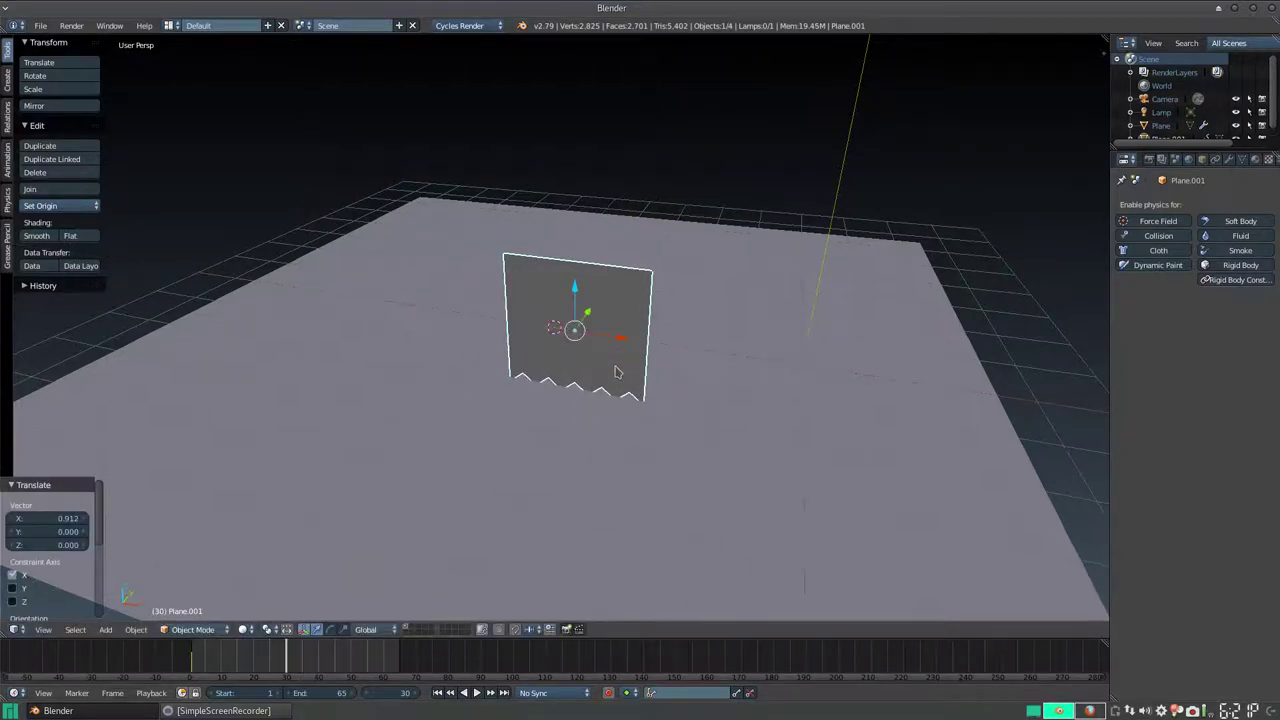
key("g")
key("z")
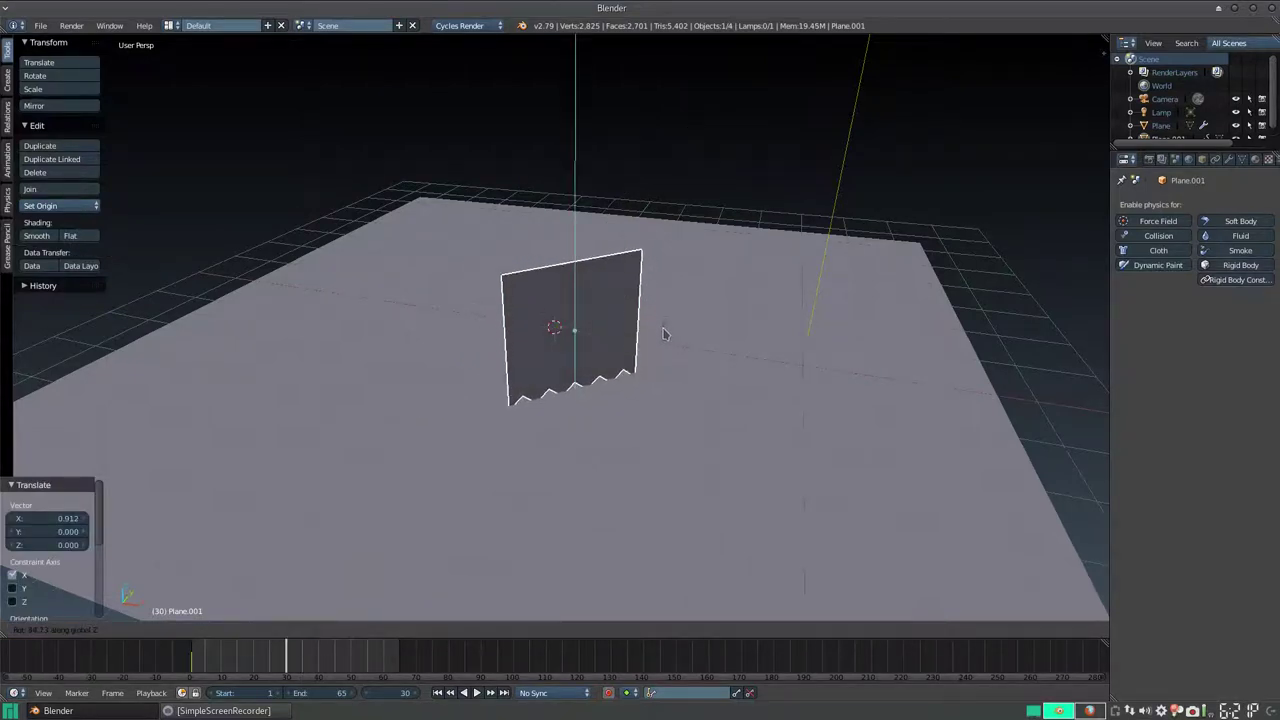
right_click(665, 332)
left_click_drag(621, 344, 598, 369)
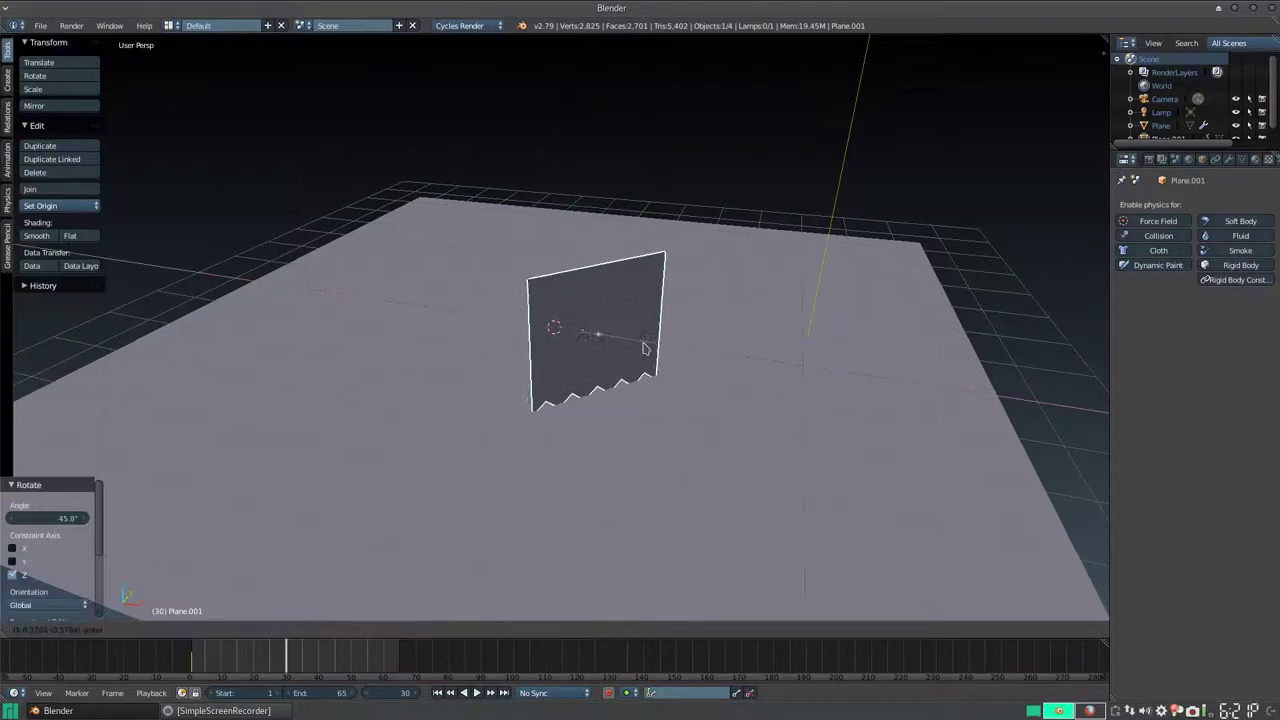
key("i")
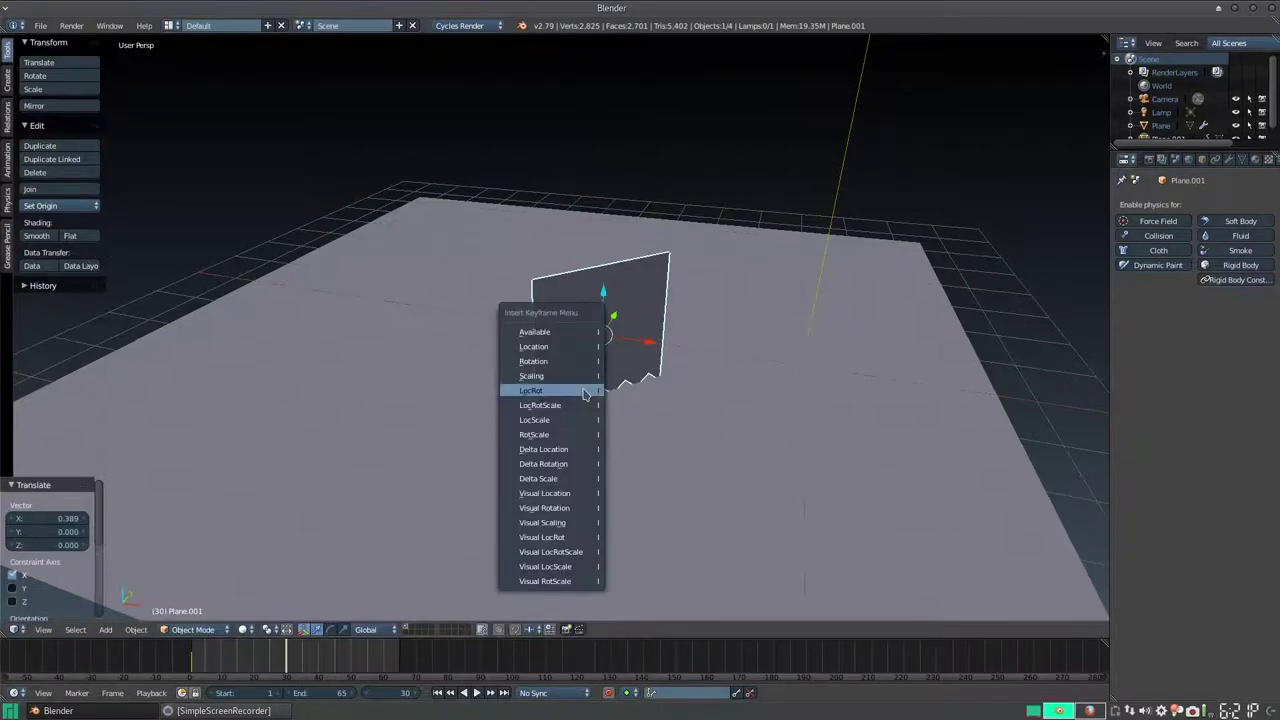
left_click(578, 385)
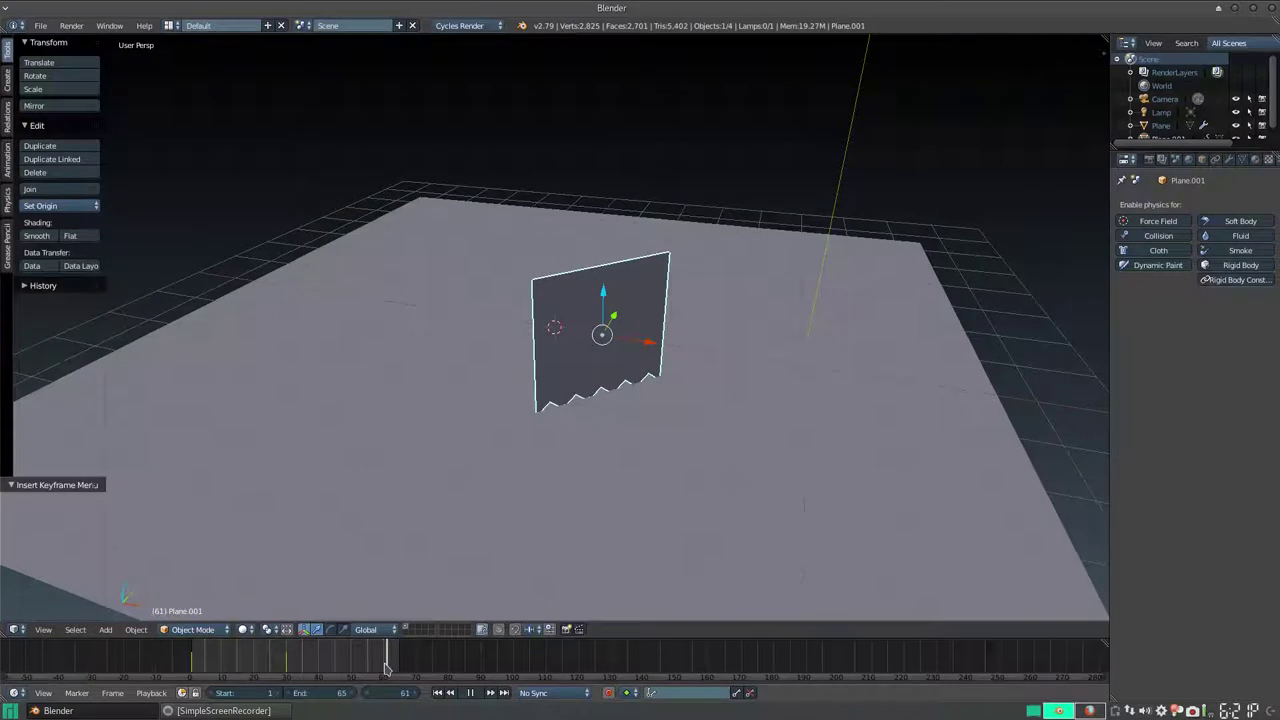
At frame 60 turn the plane 47.2° on Z, move it to X 2.736, keyframe LocRot, and replay.
key("alt+a")
key("r")
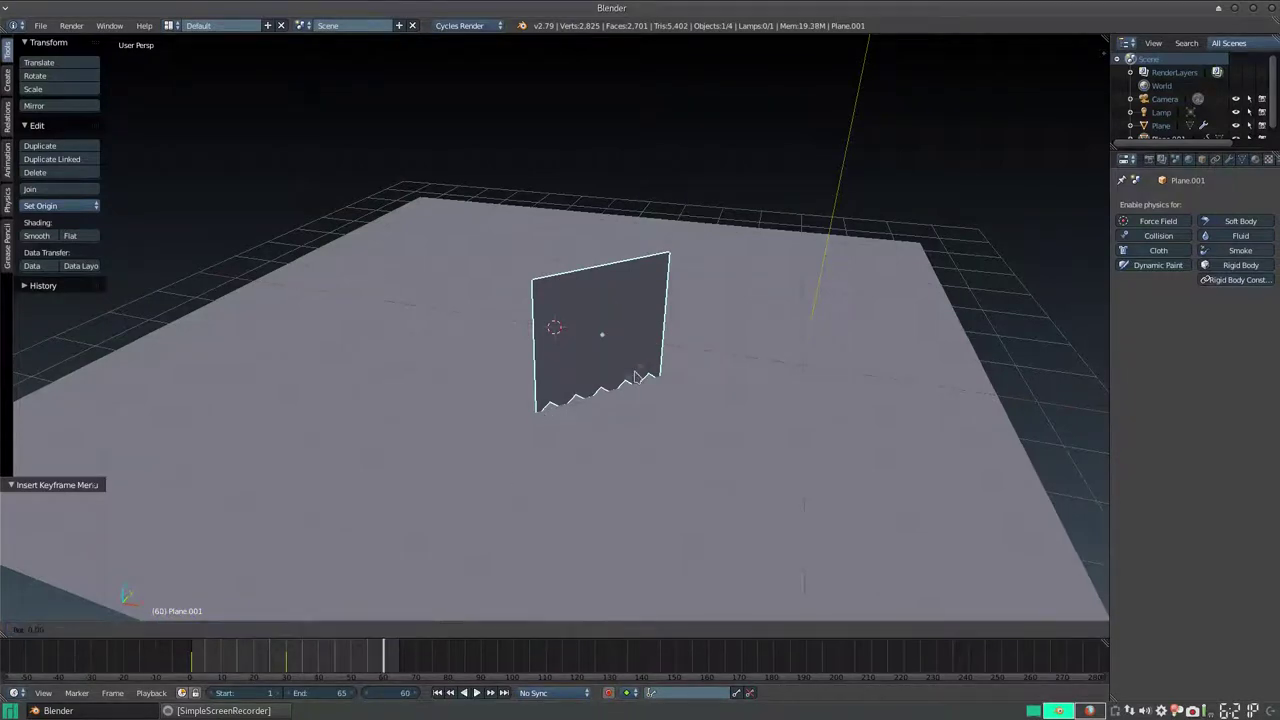
key("z")
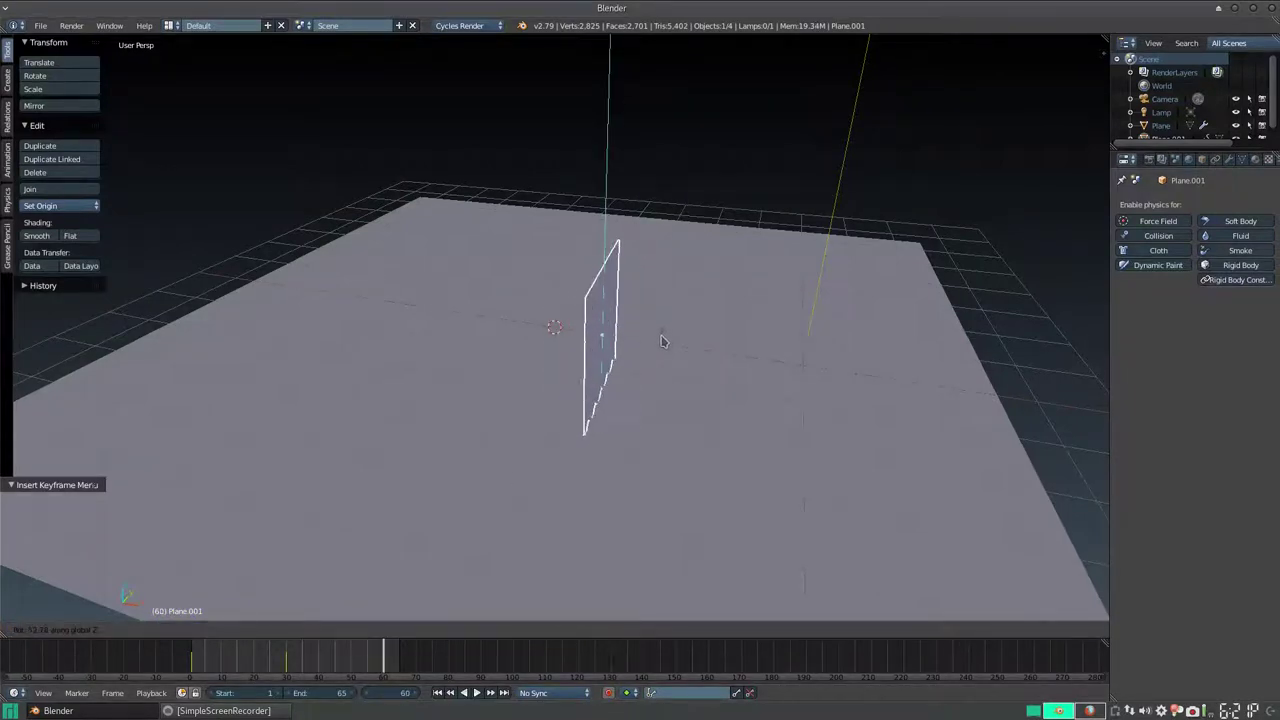
left_click(658, 342)
left_click_drag(645, 345, 768, 348)
mouse_move(848, 357)
left_mouse_down()
mouse_move(824, 357)
mouse_move(824, 400)
left_mouse_up()
key("i")
left_click(815, 334)
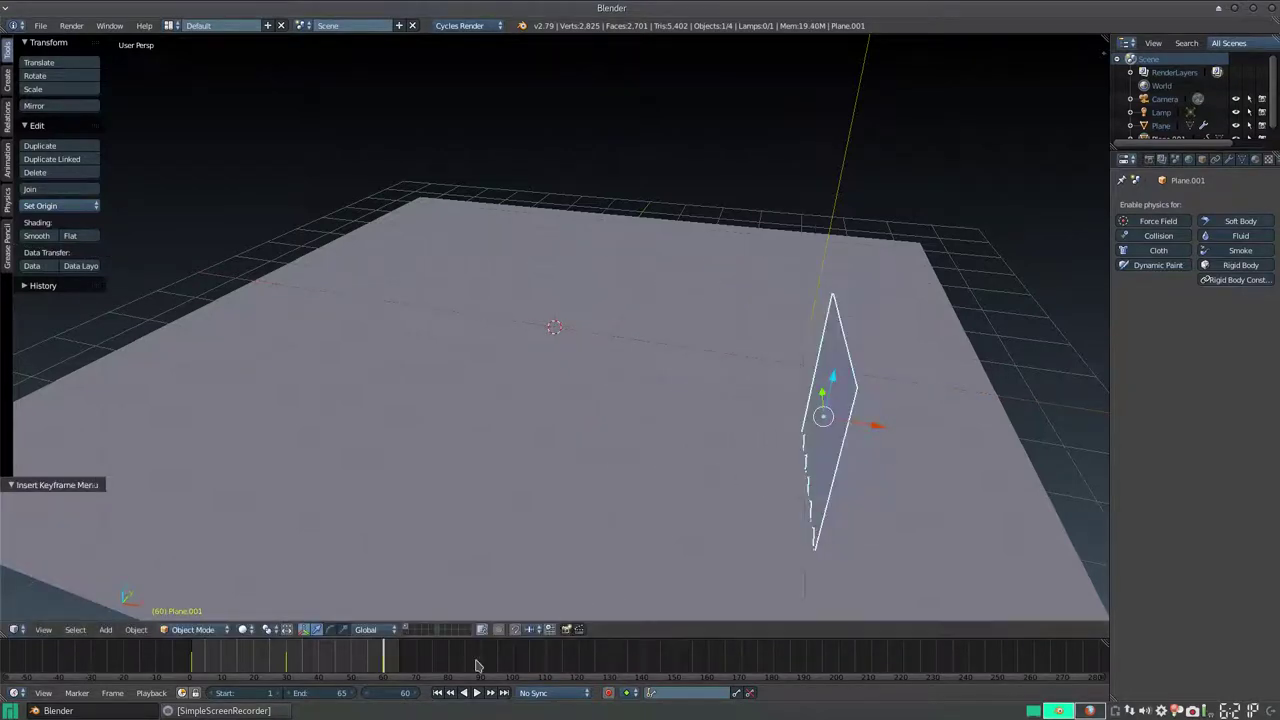
left_click(441, 694)
key("alt+a")
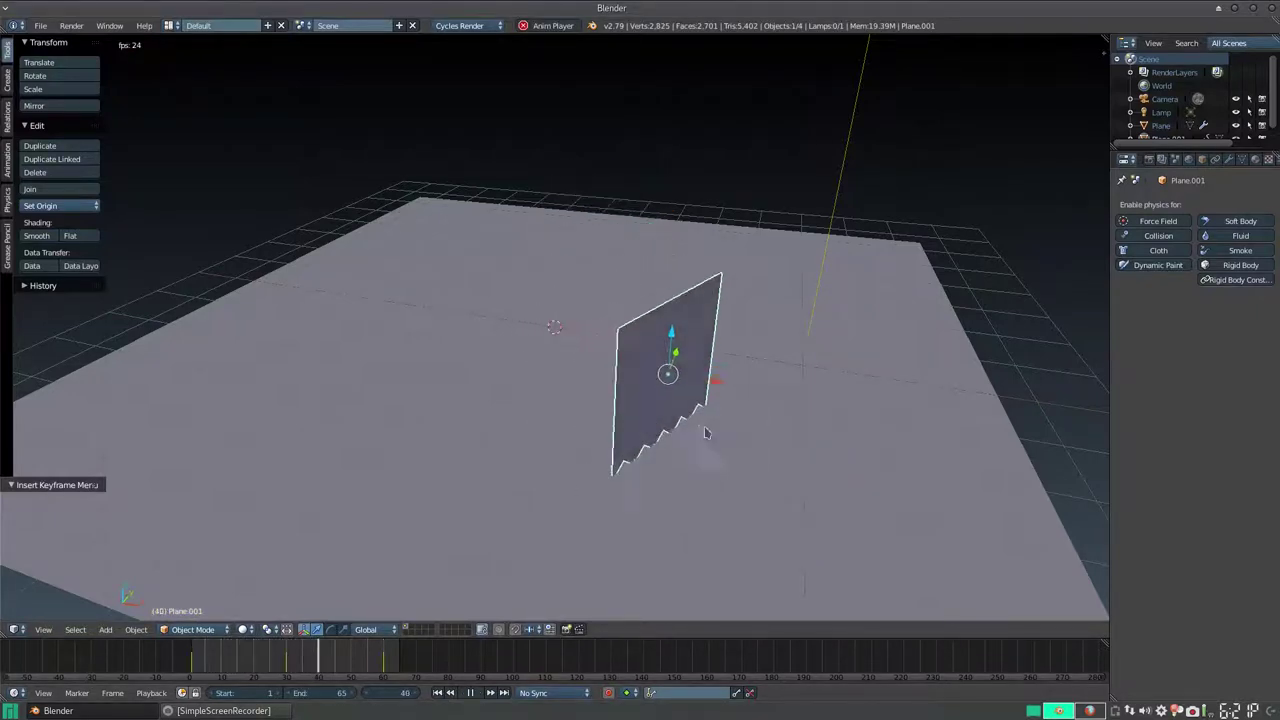
Stop the animation at frame 1 and bring the toothed brush plane into view against the ground.
key("Escape")
middle_click_drag(593, 202, 697, 240)
scroll(377, 234, "up", 5)
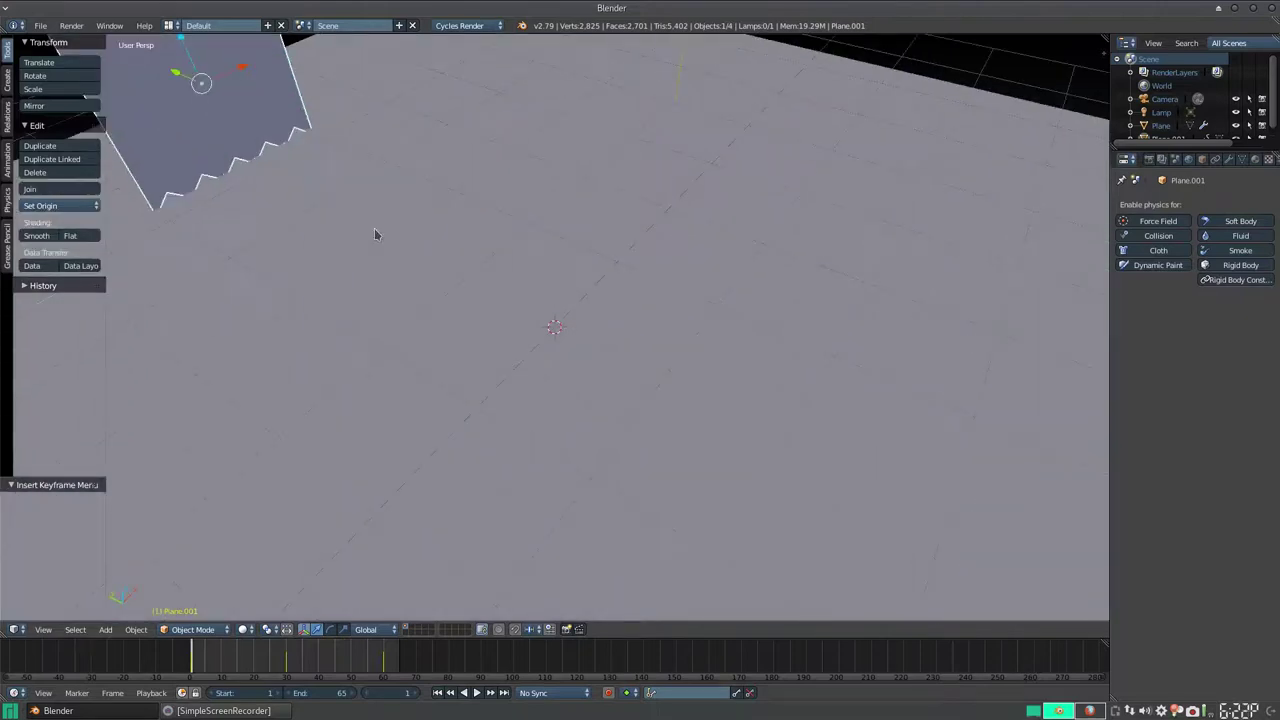
middle_click_drag(377, 234, 491, 437)
scroll(419, 317, "up", 2)
middle_click_drag(419, 317, 351, 333)
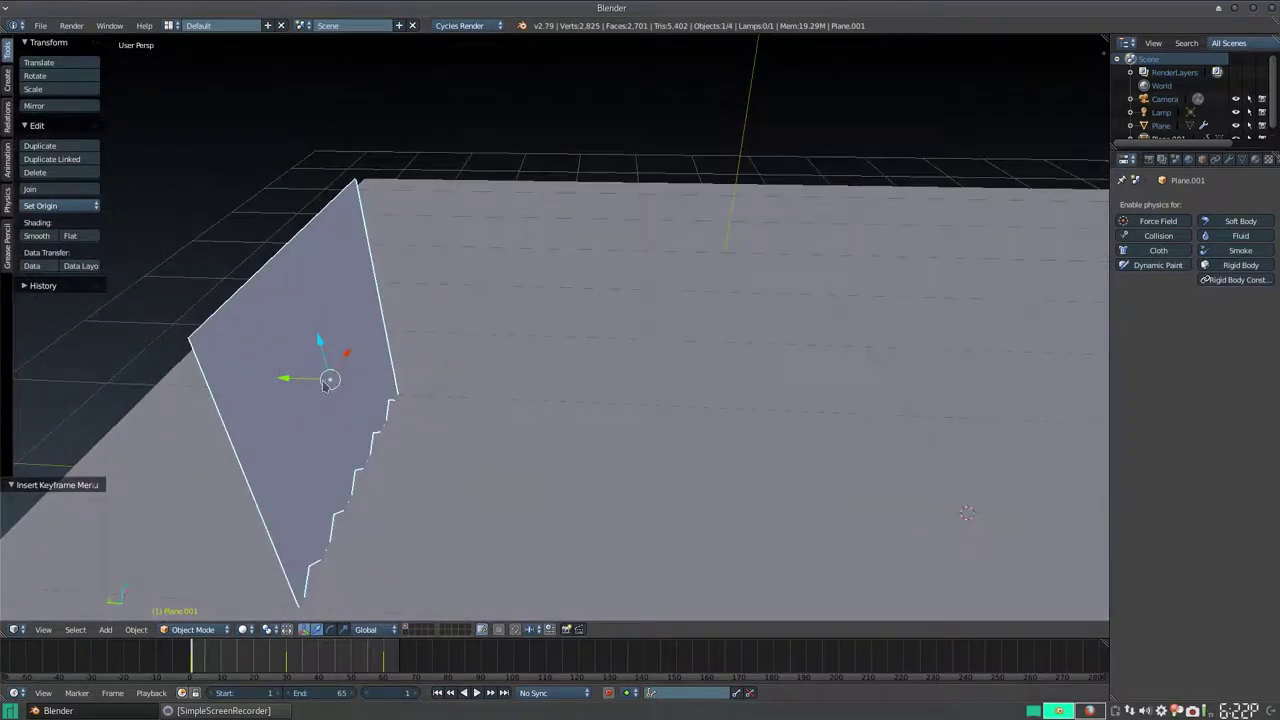
Extrude the whole toothed plane 0.0163 along its normal to give the blade thickness.
key("Tab")
key("a")
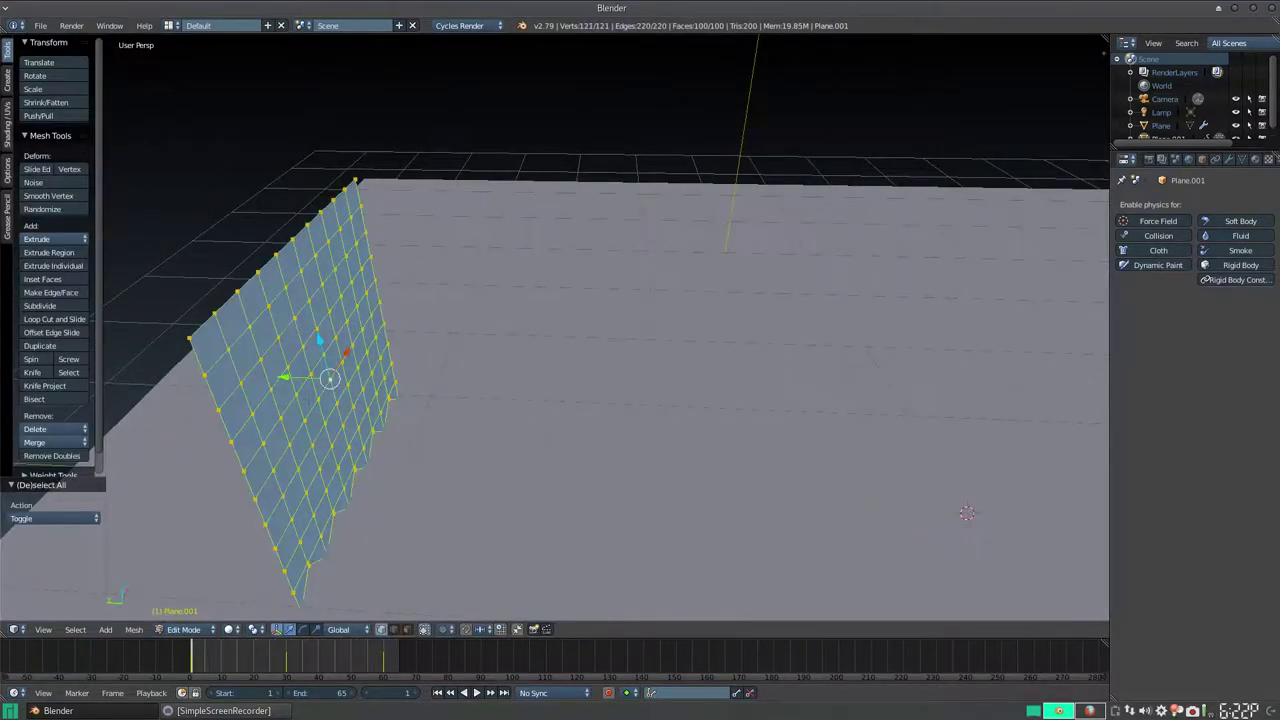
key("e")
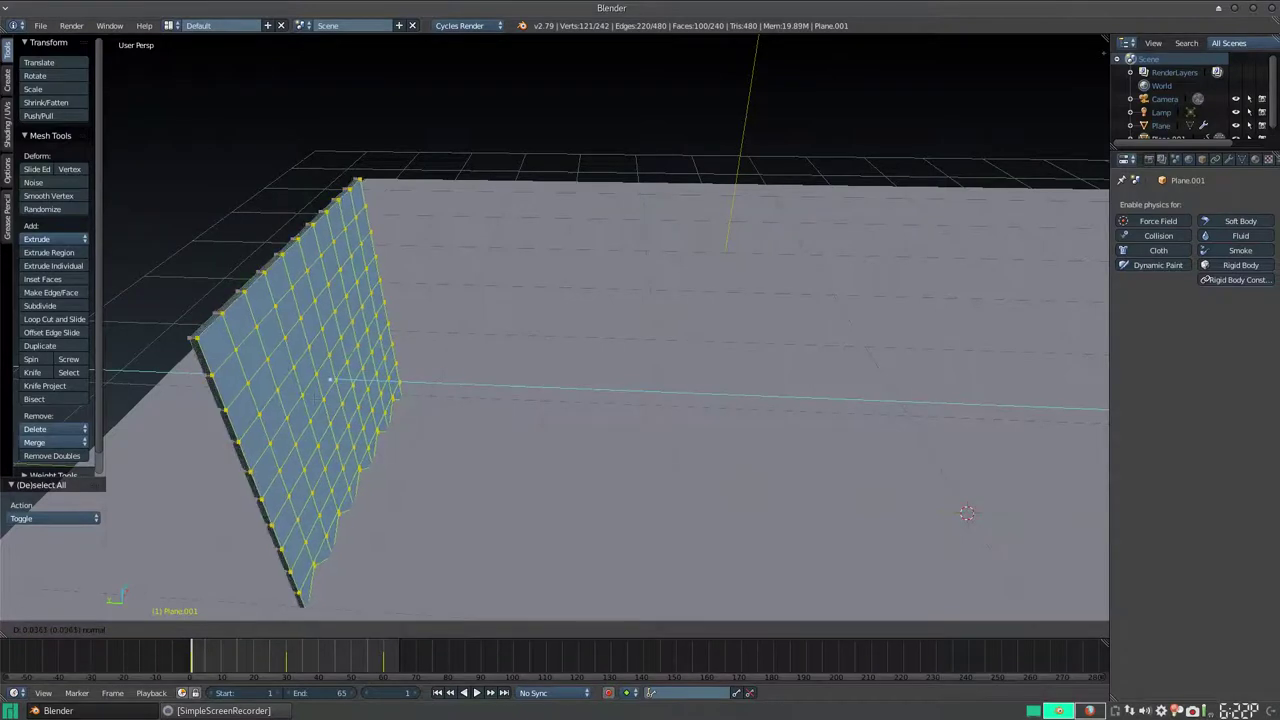
left_click(330, 380)
scroll(330, 375, "down", 4)
middle_click_drag(414, 349, 451, 343)
key("a")
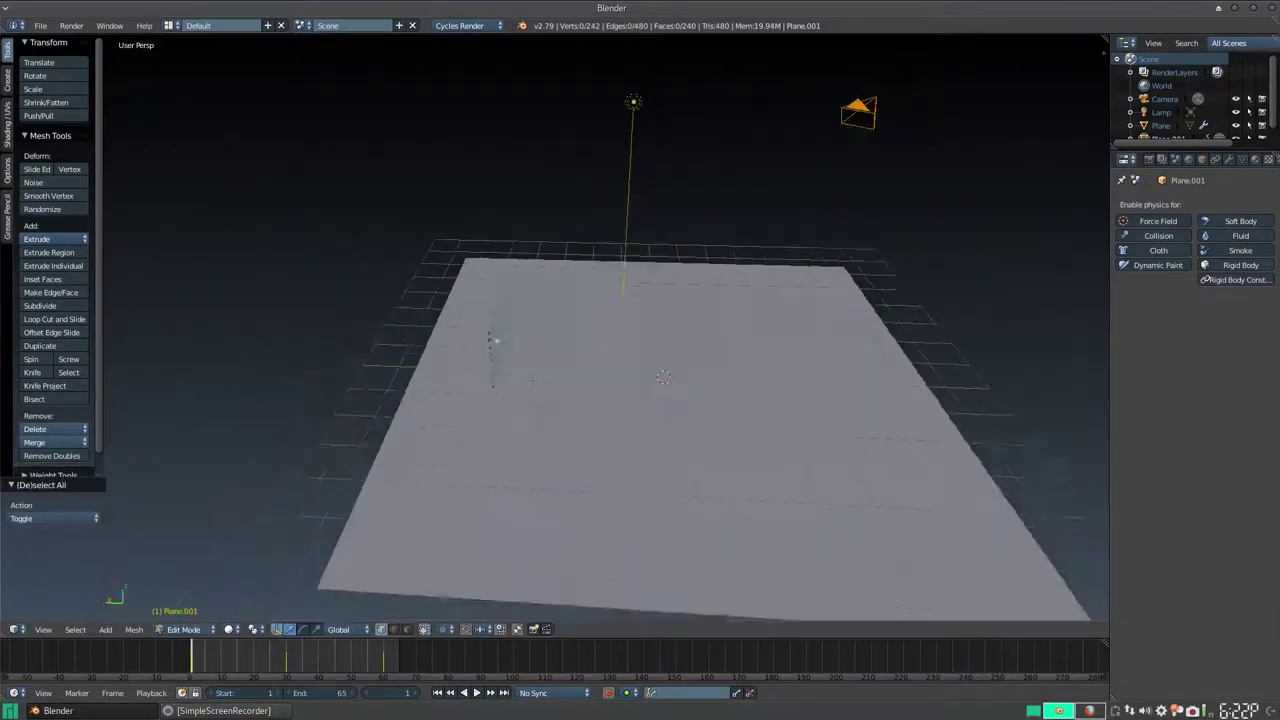
scroll(492, 340, "down", 3)
key("Tab")
Preview the animation with Alt+A, then stop it back at frame 1.
scroll(593, 378, "down", 2)
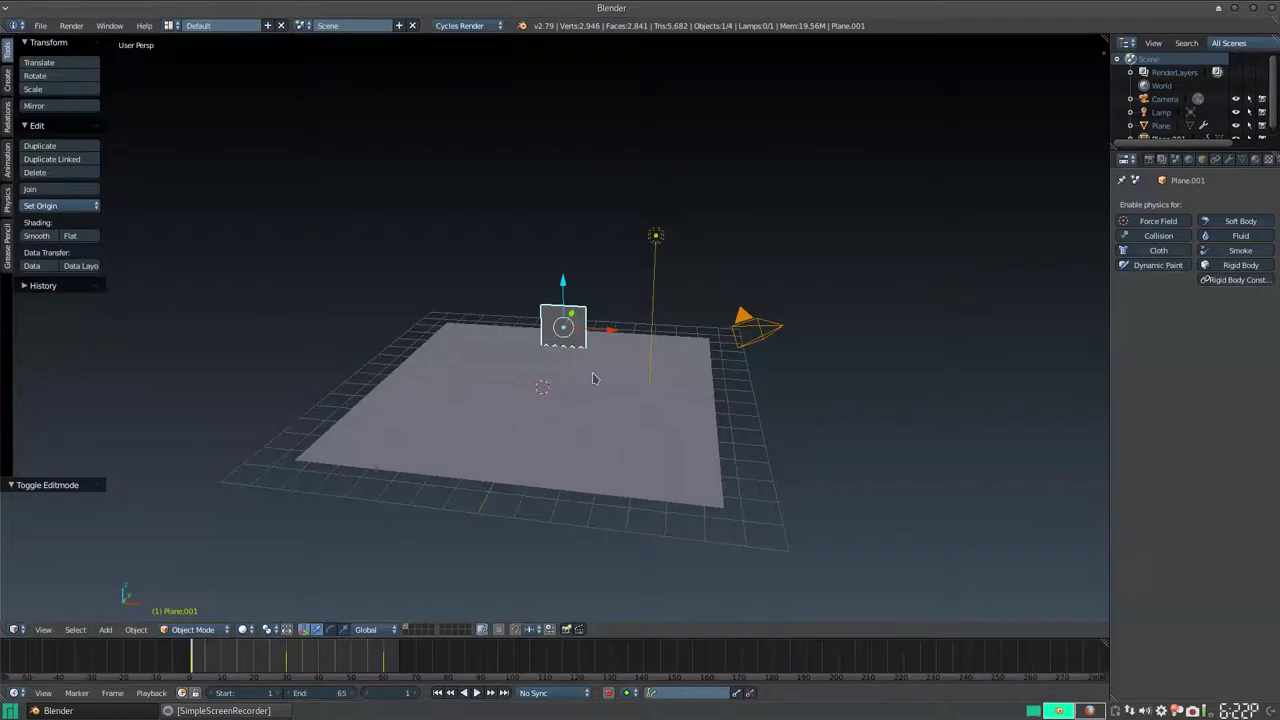
key("alt+a")
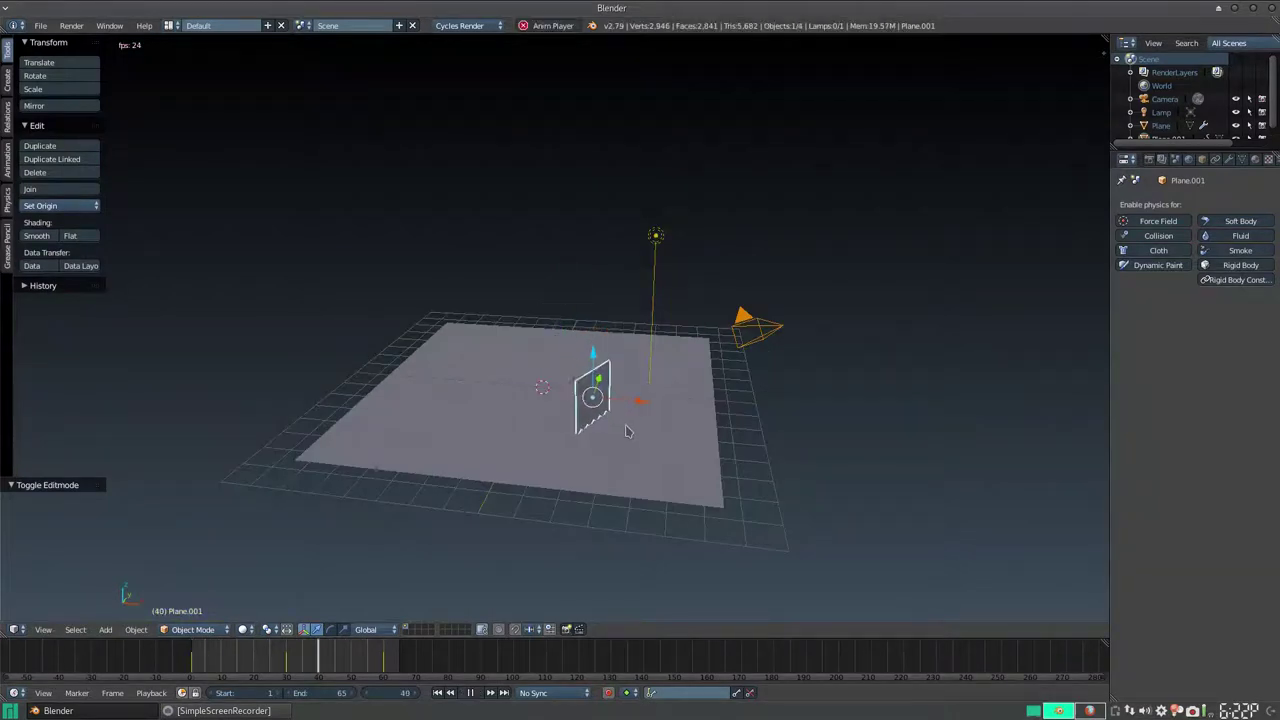
scroll(622, 432, "up", 4)
scroll(612, 428, "up", 2)
key("Escape")
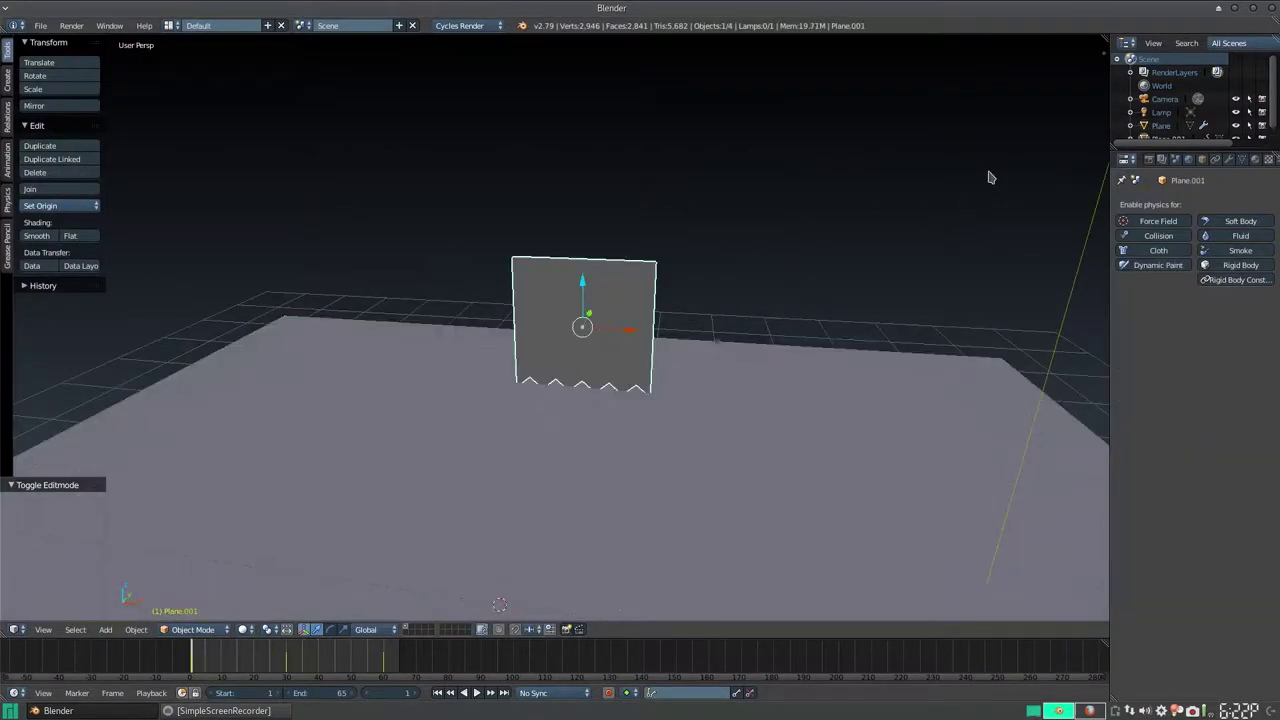
Make Plane.001 a Dynamic Paint Brush with Mesh Volume paint source, viewed at canvas level.
left_click(1160, 265)
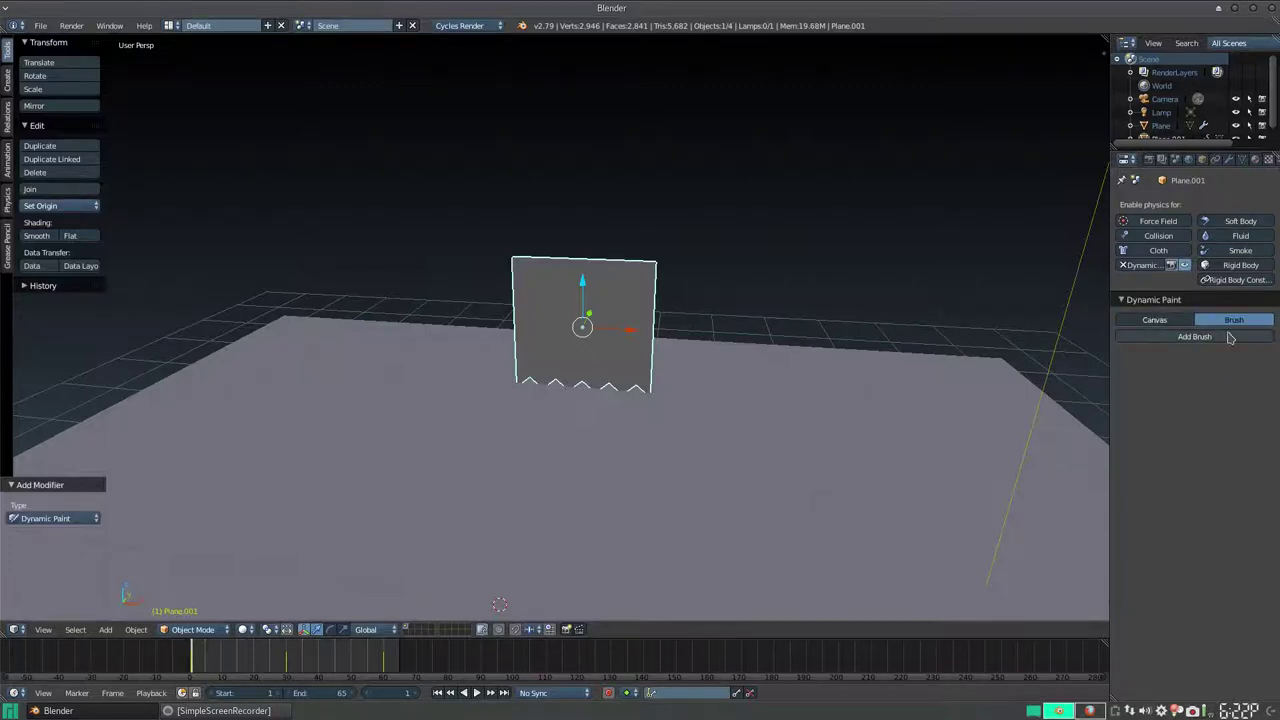
left_click(1230, 337)
scroll(700, 331, "down", 5)
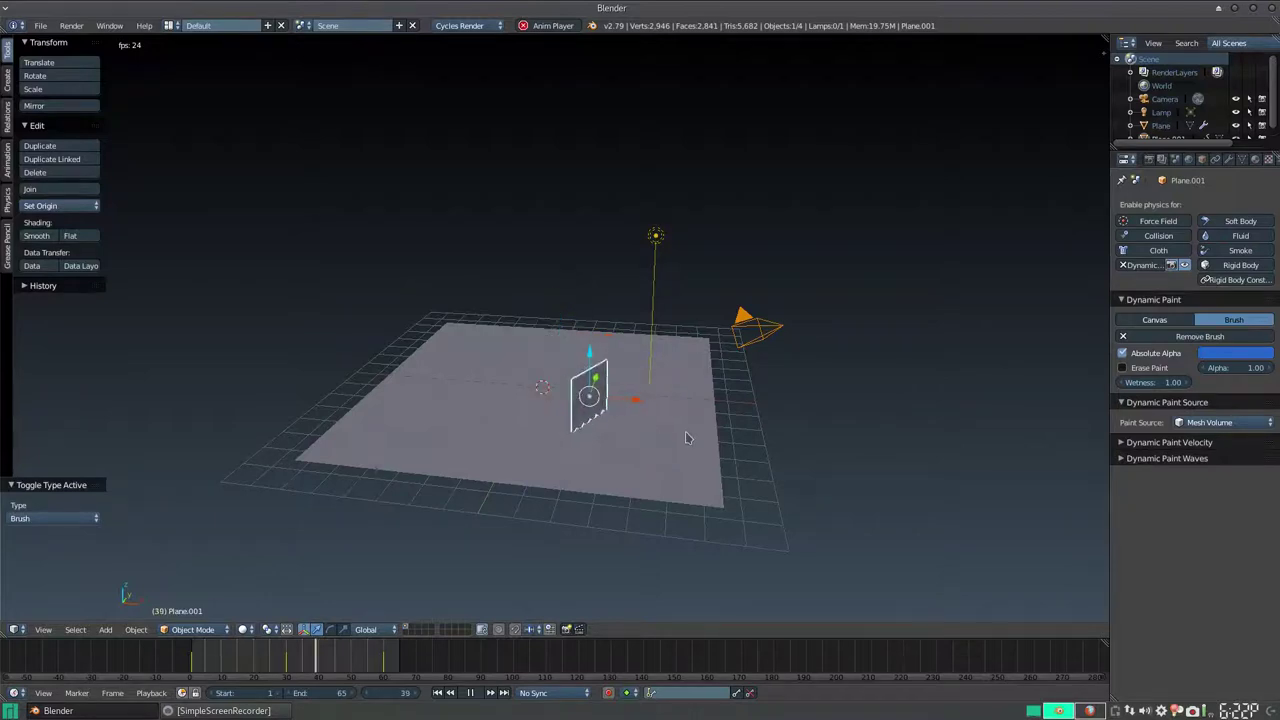
mouse_move(642, 443)
middle_mouse_down()
mouse_move(615, 221)
mouse_move(621, 345)
mouse_move(598, 290)
middle_mouse_up()
scroll(615, 225, "down", 5)
scroll(621, 345, "down", 4)
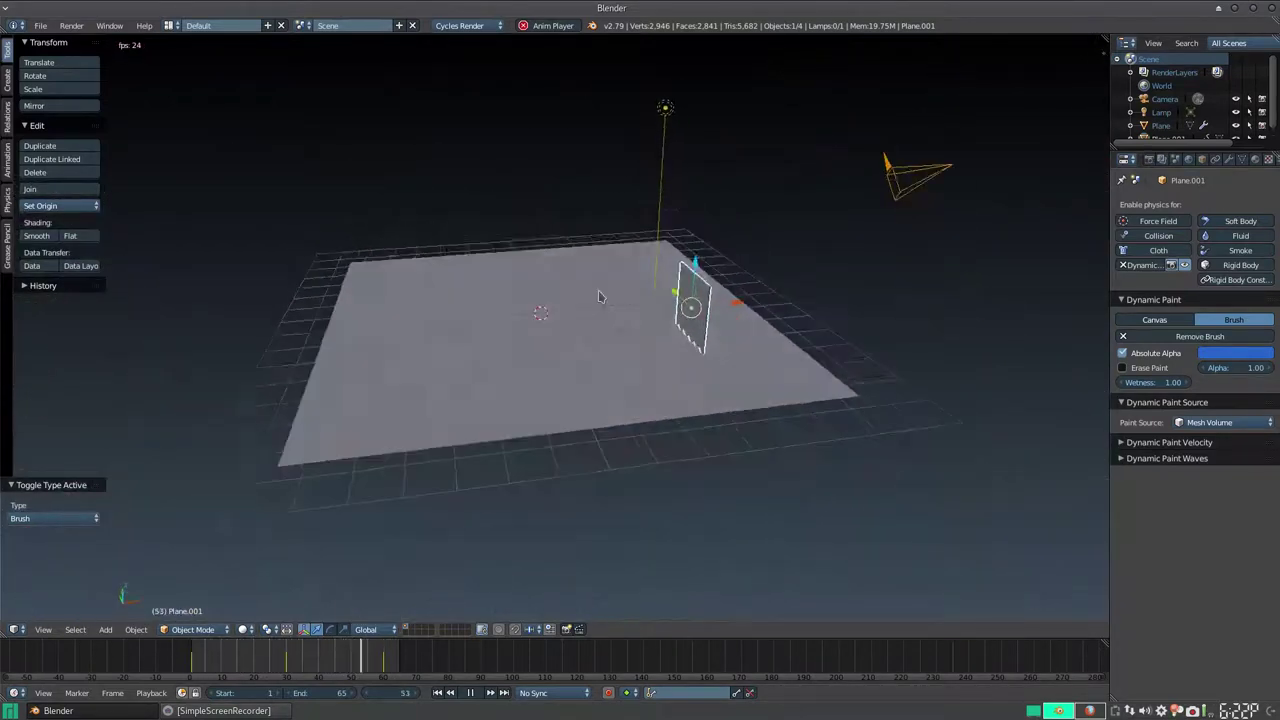
key("Tab")
Subdivide the large canvas plane with 3 cuts, bringing it to 10,609 vertices.
key("Tab")
right_click(497, 345)
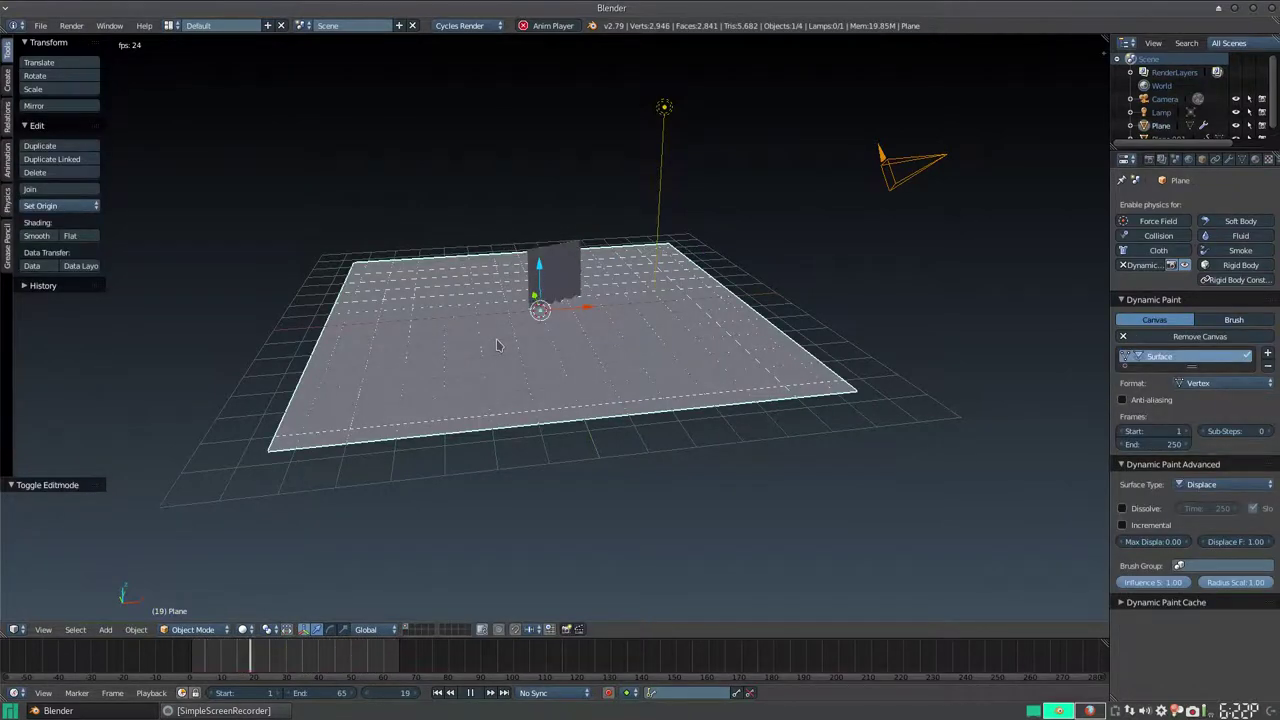
key("Tab")
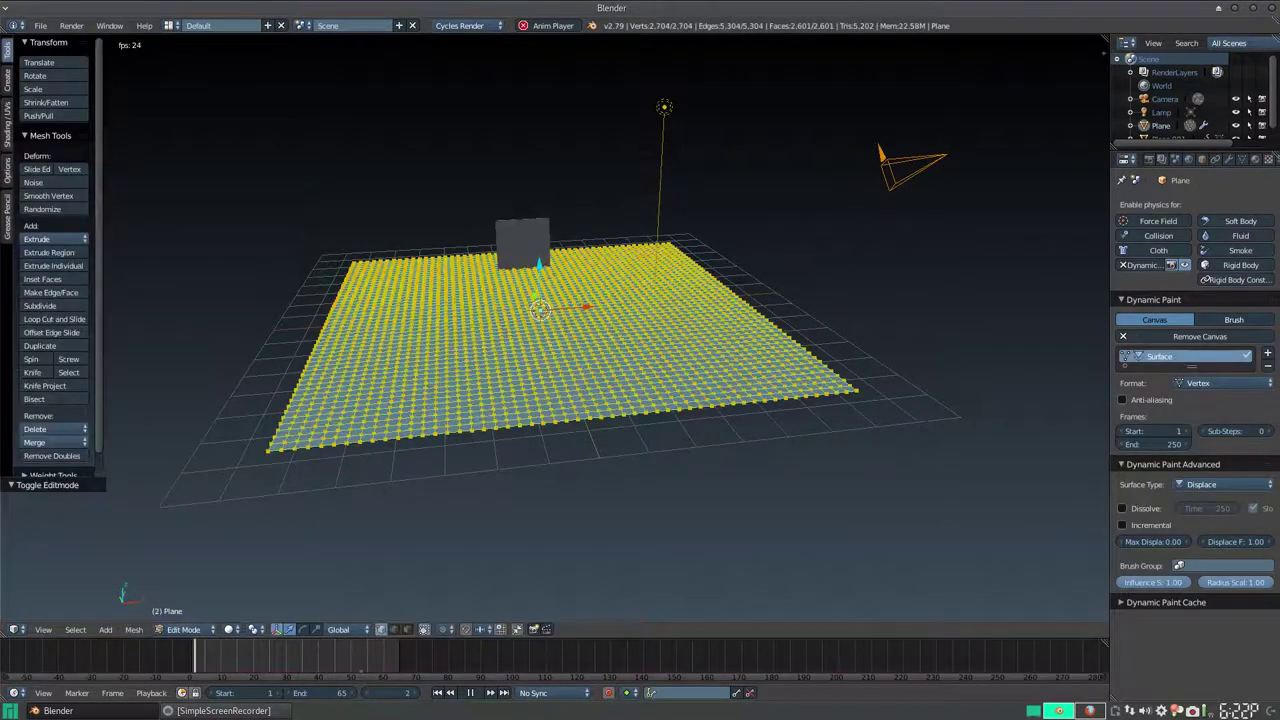
key("3")
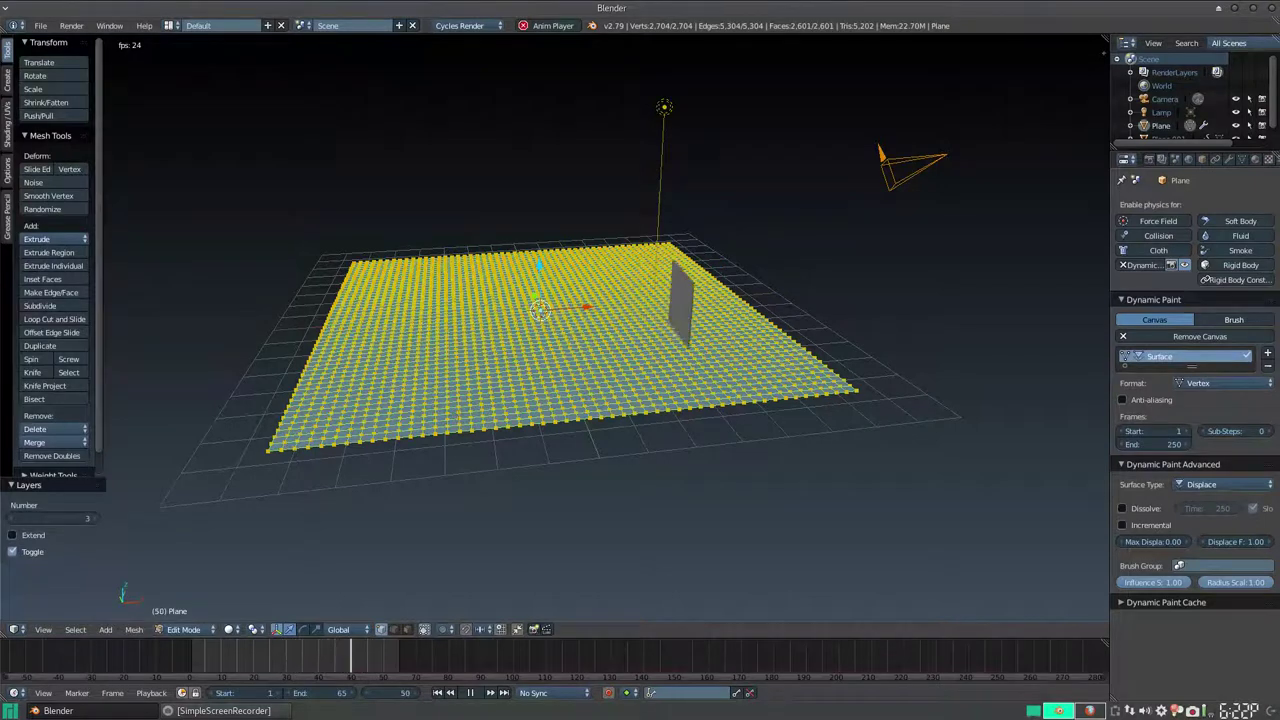
key("w")
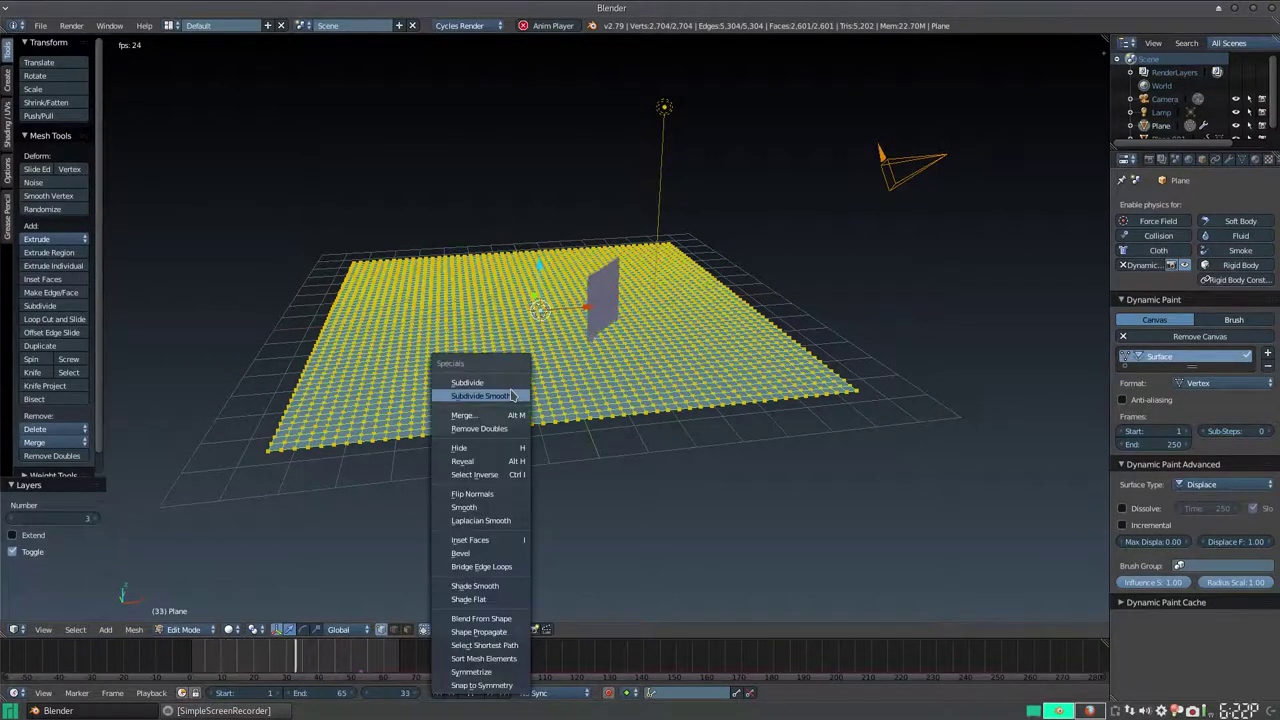
left_click(466, 382)
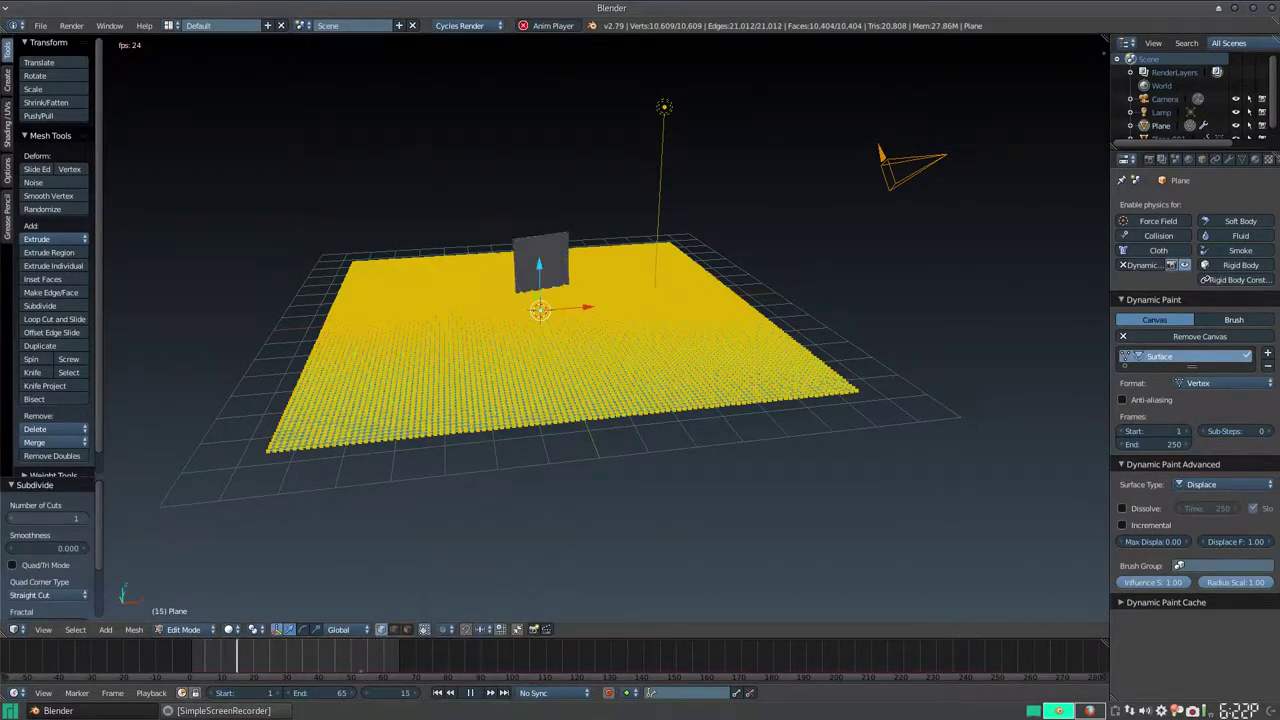
left_click(84, 519)
left_click(84, 519)
Back in Object Mode, zoom and orbit to inspect the brush's grooved tooth-mark trails on the canvas.
key("Tab")
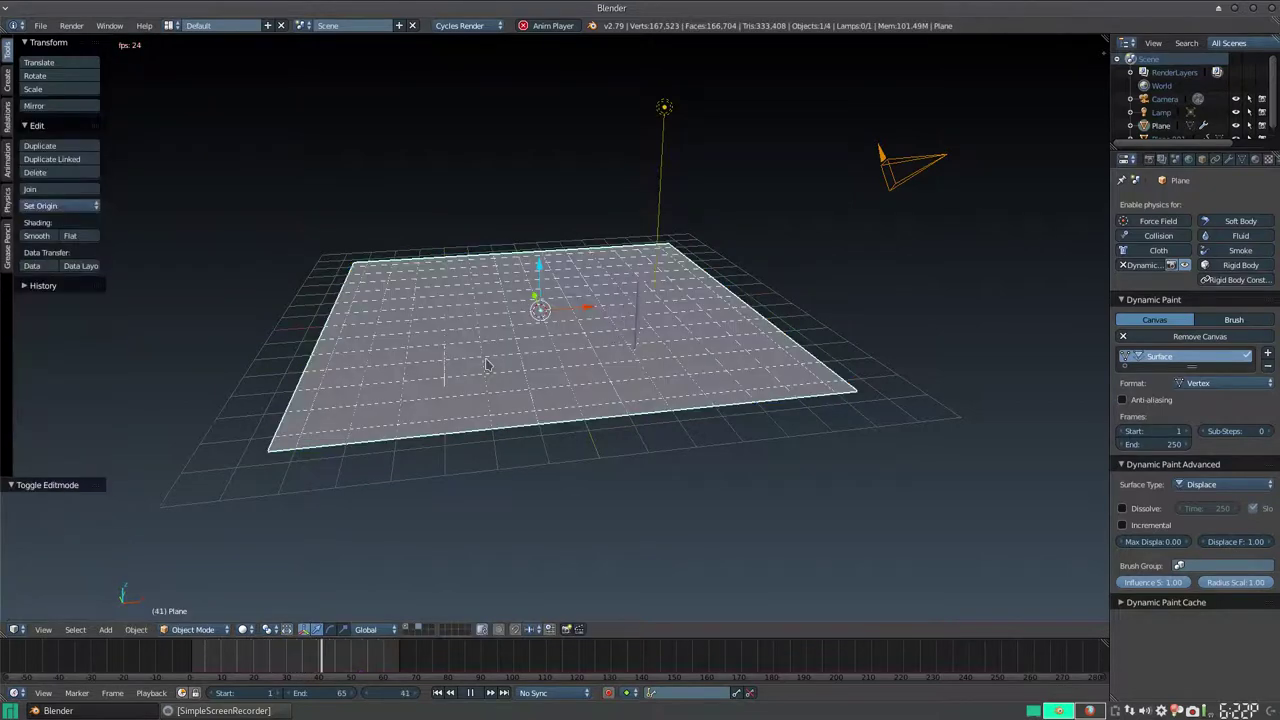
scroll(549, 342, "up", 5)
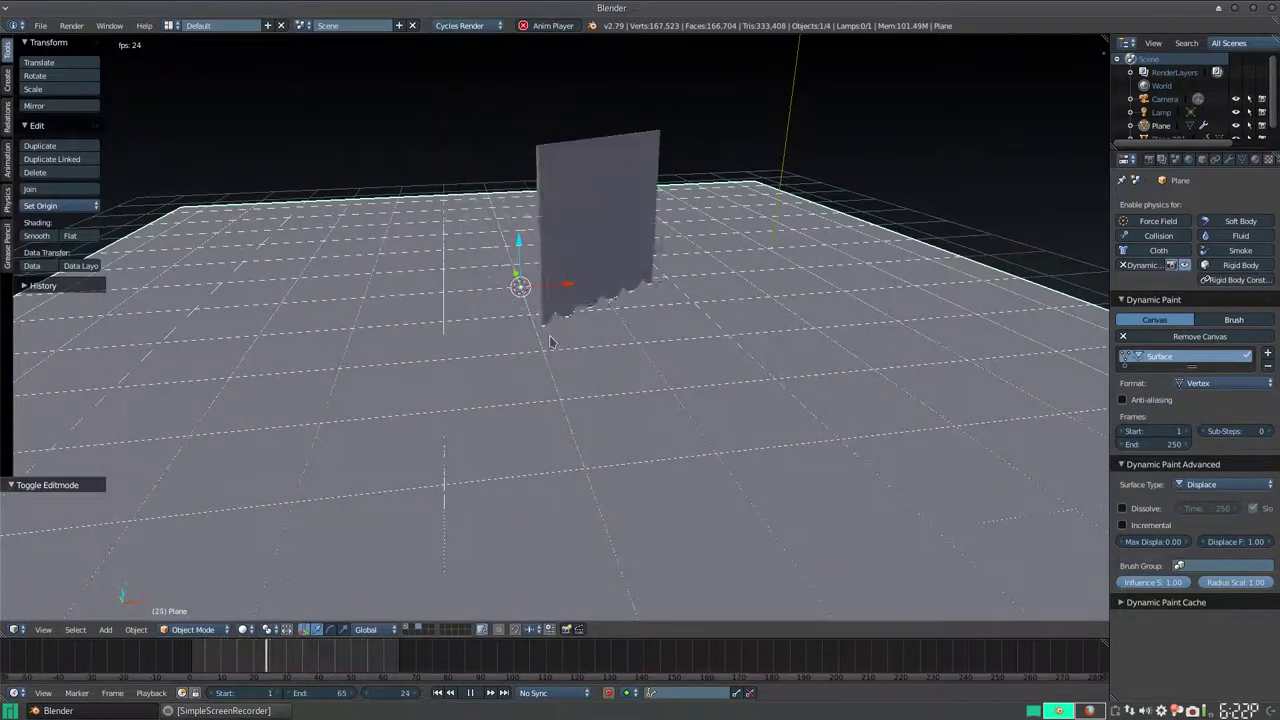
middle_click_drag(549, 342, 705, 315)
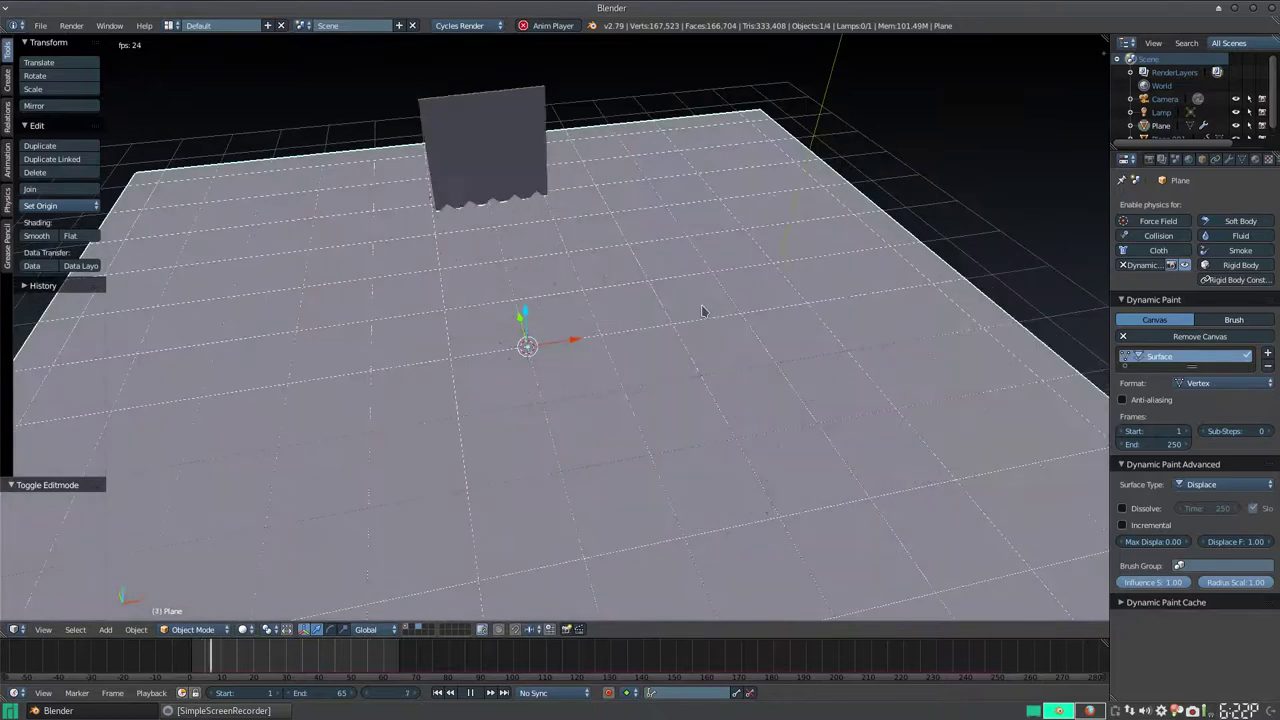
scroll(703, 329, "down", 3)
scroll(700, 335, "up", 2)
scroll(670, 360, "up", 3)
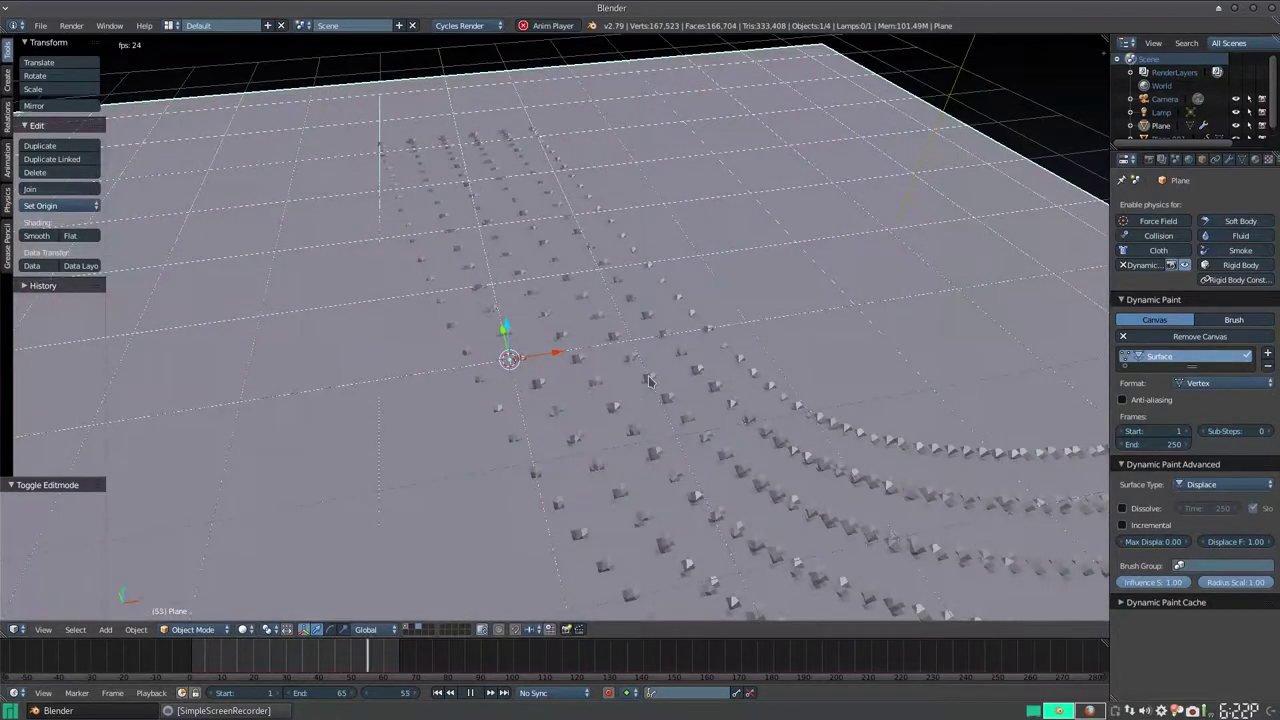
scroll(648, 381, "down", 2)
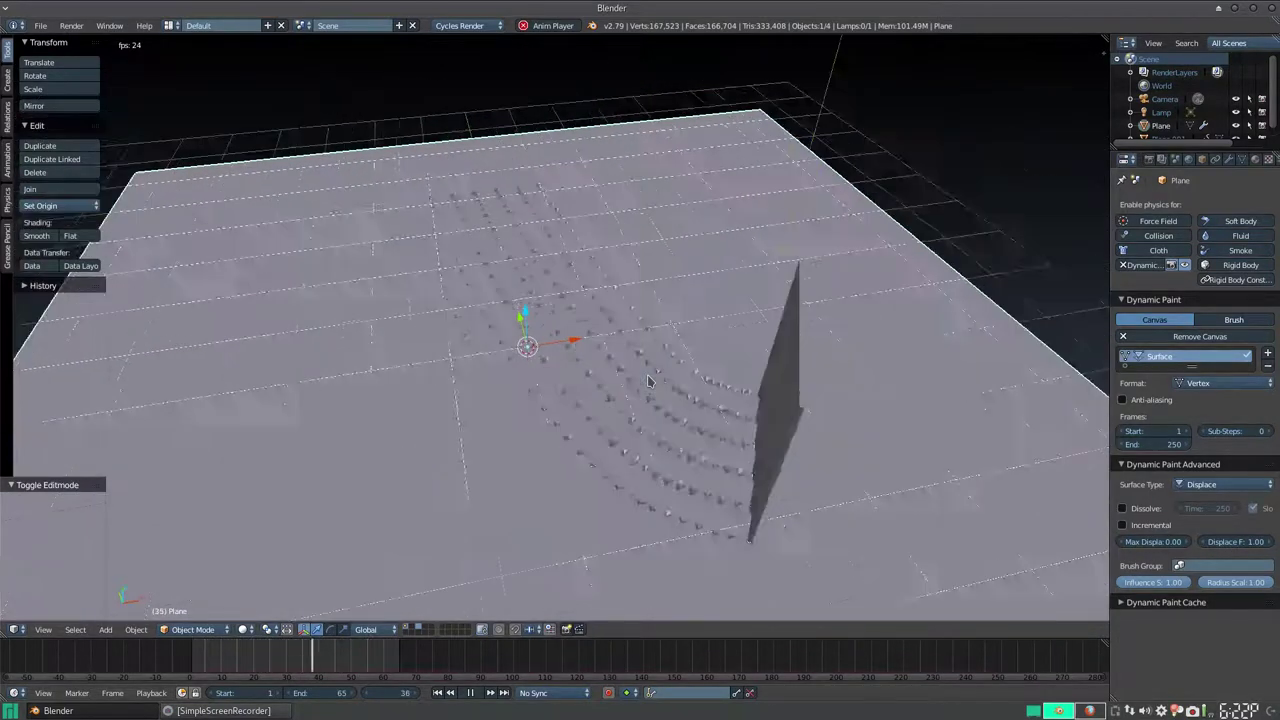
scroll(648, 381, "down", 2)
scroll(648, 381, "down", 2)
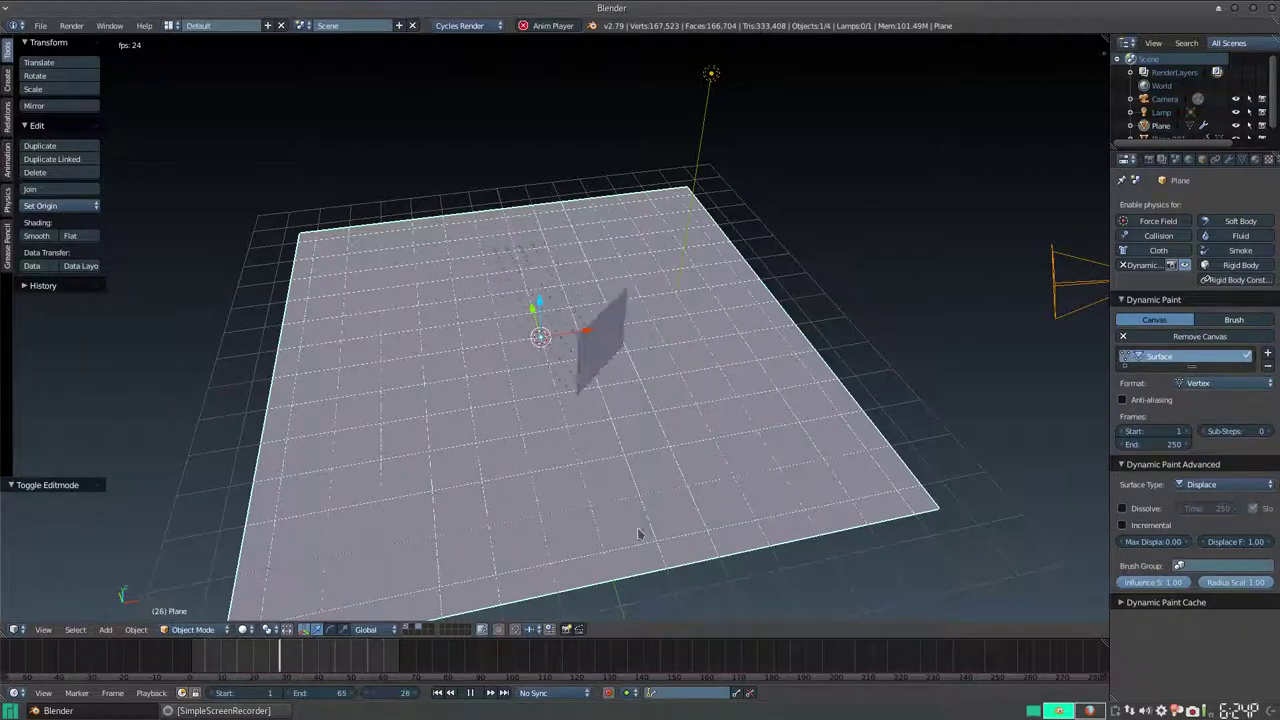
left_click(220, 710)
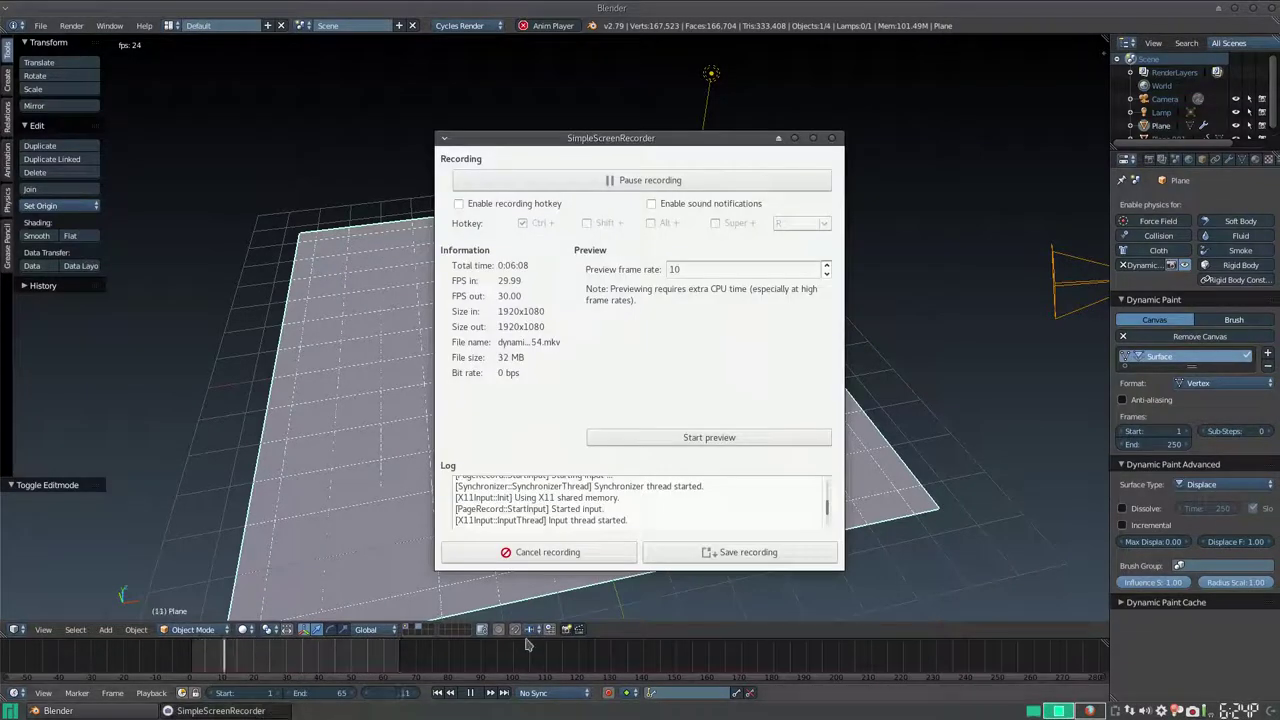